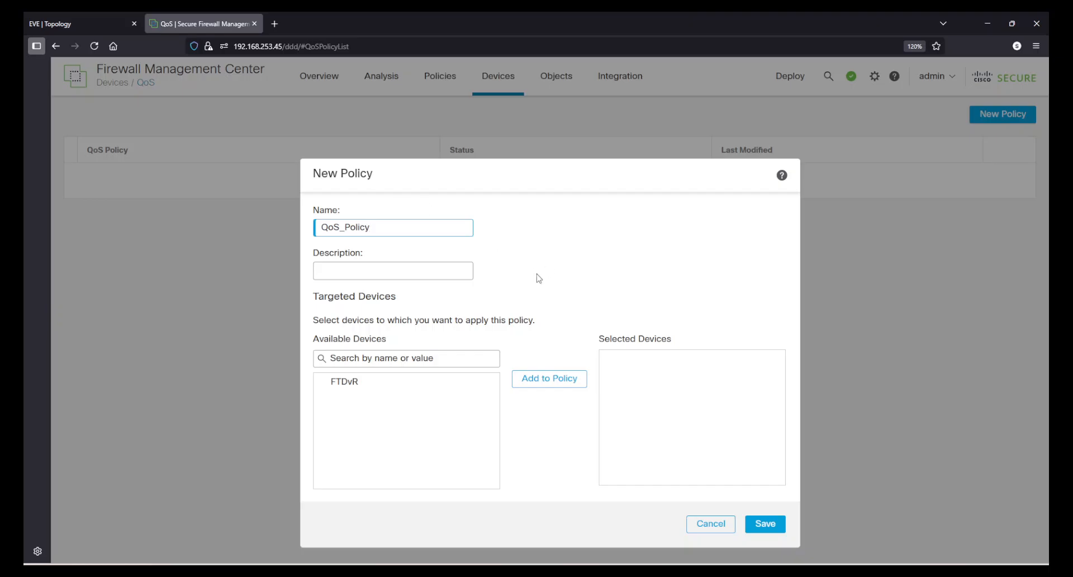
# Assign the FTDvR device to the new QoS_Policy and save the policy
pyautogui.click(414, 387)
pyautogui.click(518, 385)
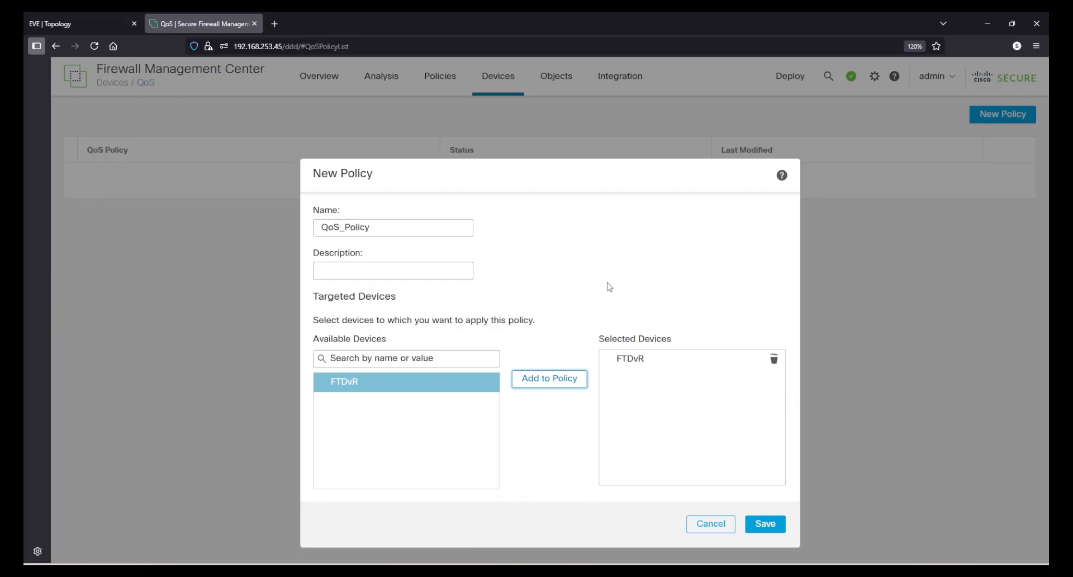
pyautogui.click(765, 524)
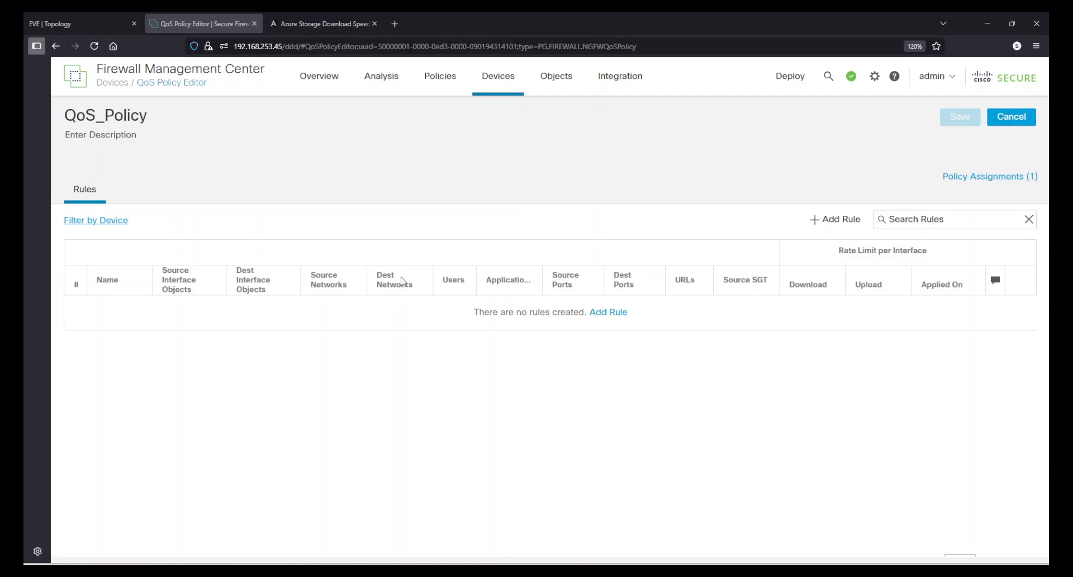
# View the Azure Storage Download Speed Test page, then switch to Notepad and select the hostname s9westindia.blob.core.windows.net
pyautogui.click(296, 21)
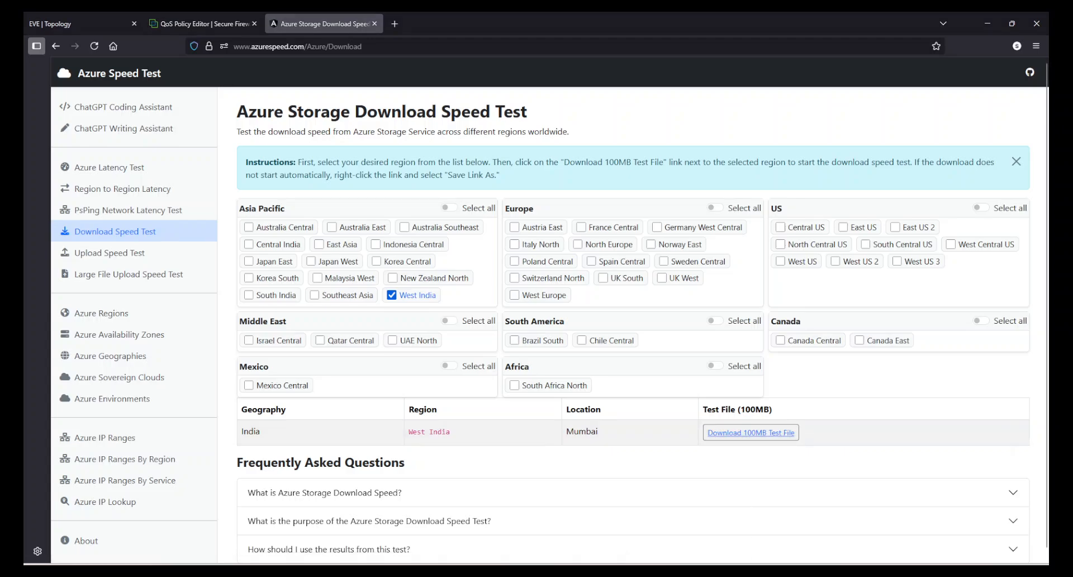
pyautogui.click(606, 574)
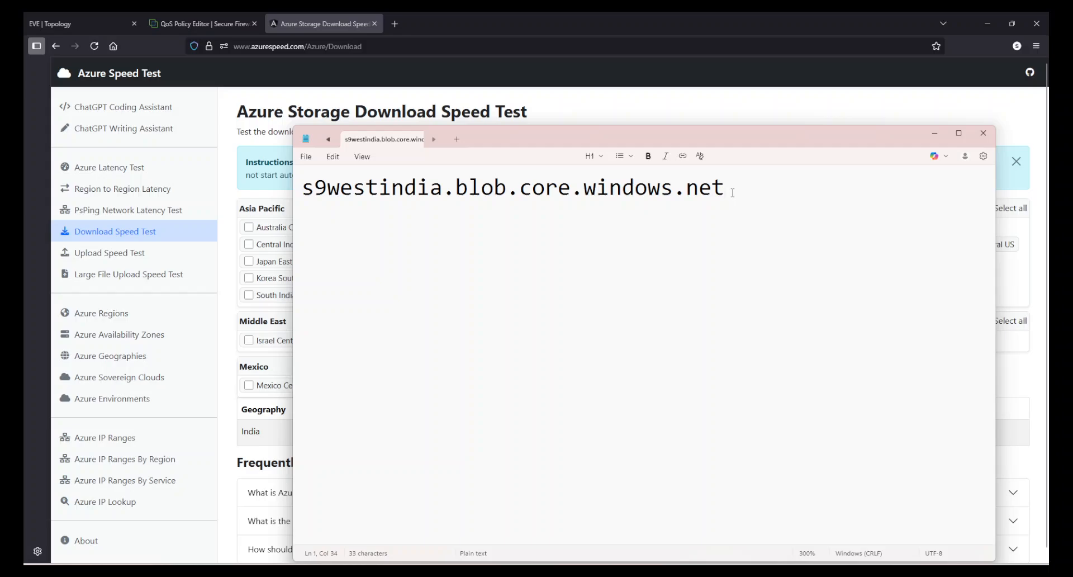
pyautogui.moveTo(725, 188); pyautogui.dragTo(301, 189)
pyautogui.click(582, 304)
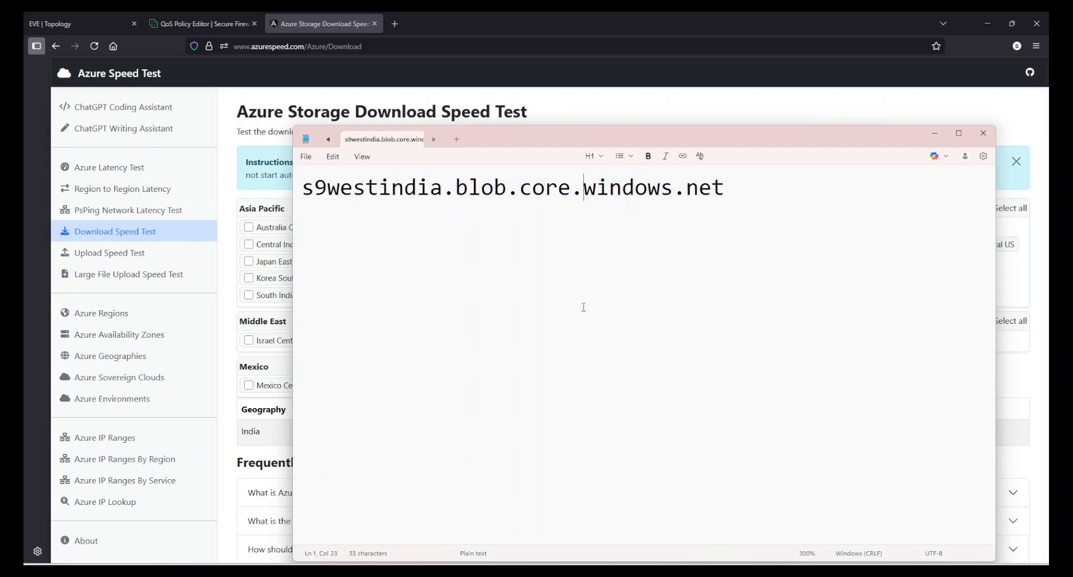
pyautogui.moveTo(724, 187); pyautogui.dragTo(301, 188)
pyautogui.click(591, 304)
pyautogui.moveTo(721, 187); pyautogui.dragTo(300, 185)
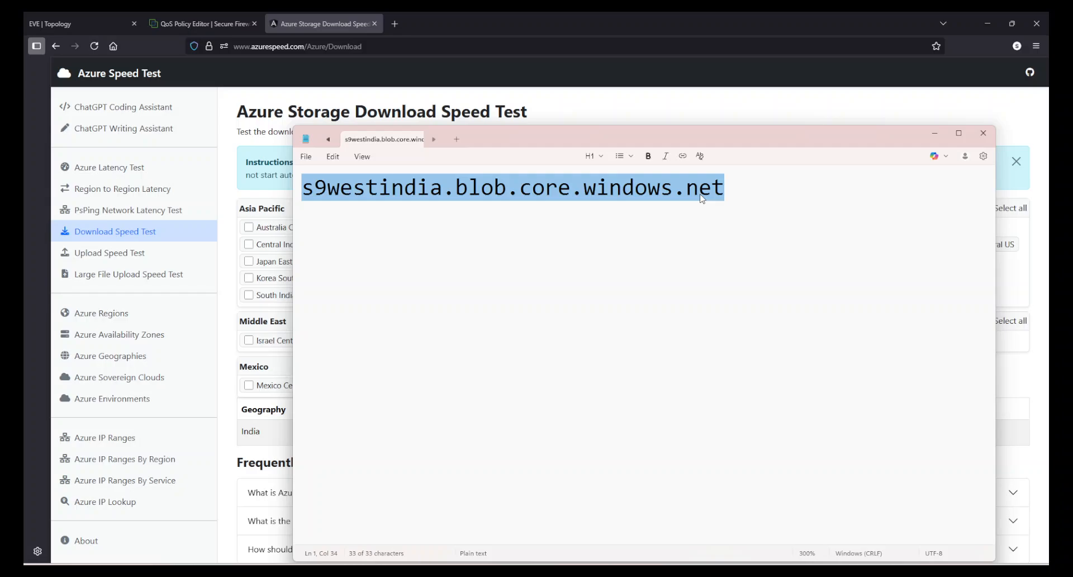
pyautogui.click(630, 107)
# Return to the QoS policy editor and start a new rule named Limit_AzureSpeed
pyautogui.click(186, 21)
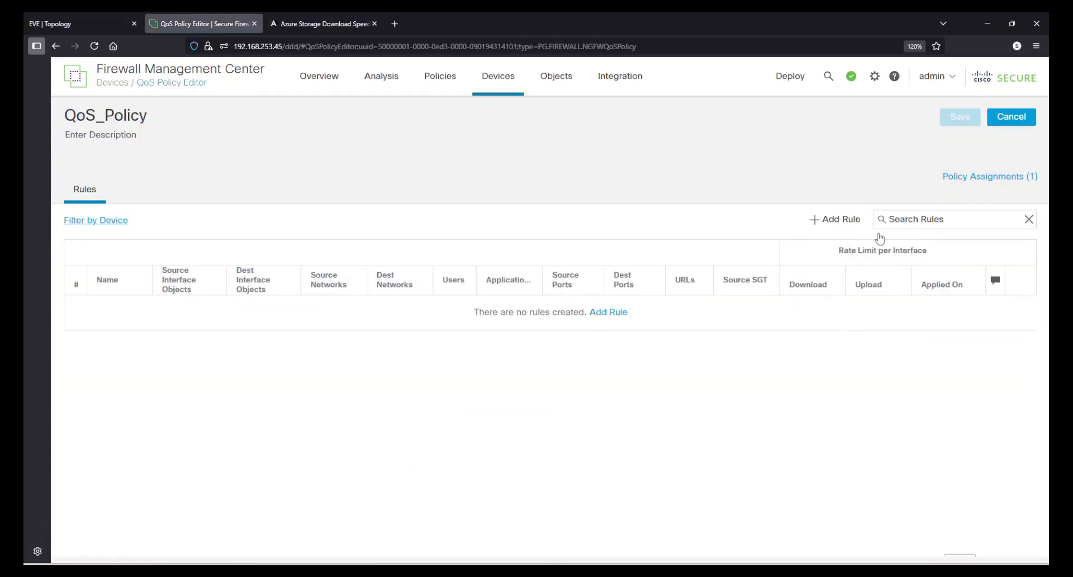
pyautogui.click(834, 219)
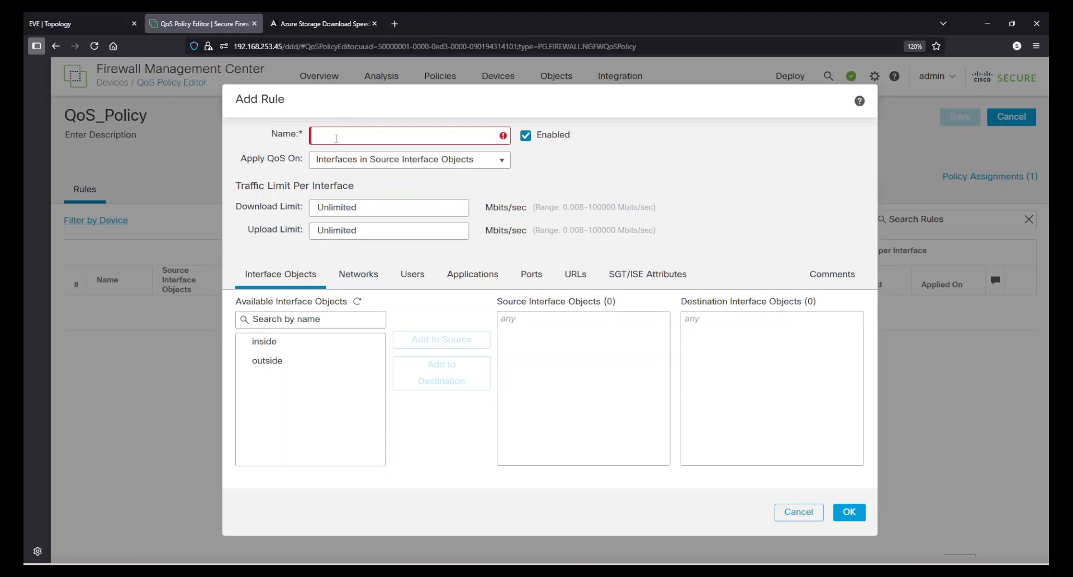
pyautogui.write('Limit 100')
pyautogui.press('BackSpace')
pyautogui.press('BackSpace')
pyautogui.press('BackSpace')
pyautogui.write('AzureSpeed ')
pyautogui.write('Download')
pyautogui.press('Delete')
pyautogui.write('_')
pyautogui.press('BackSpace')
pyautogui.write('_')
pyautogui.moveTo(502, 143)
pyautogui.press('End')
pyautogui.hotkey('shift', 'Left')
pyautogui.hotkey('shift', 'Left')
pyautogui.hotkey('shift', 'Left')
pyautogui.hotkey('shift', 'Left')
pyautogui.hotkey('shift', 'Left')
pyautogui.hotkey('shift', 'Left')
pyautogui.hotkey('shift', 'Left')
pyautogui.hotkey('shift', 'Left')
pyautogui.hotkey('shift', 'Left')
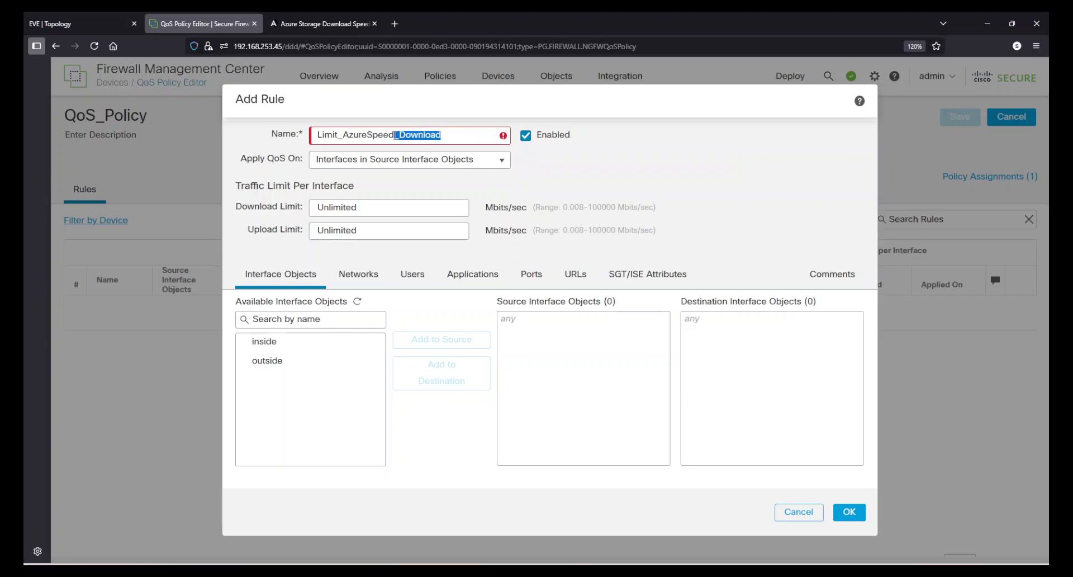
pyautogui.press('BackSpace')
pyautogui.click(739, 177)
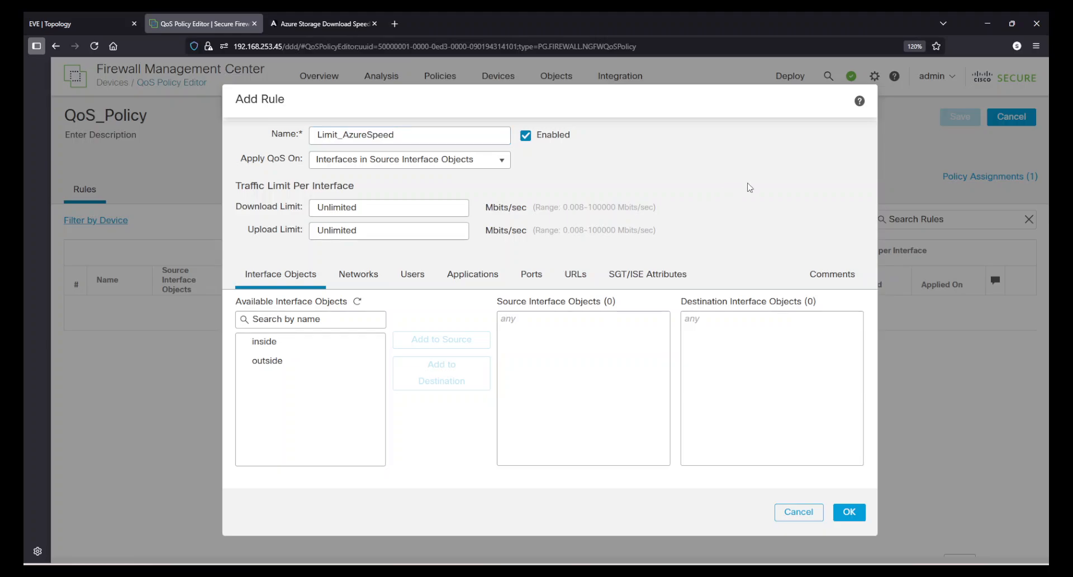
# Check the source and destination directions in the QoS_FTD.drawio diagram and apply the rule's QoS on Interfaces in Source Interface Objects
pyautogui.click(680, 570)
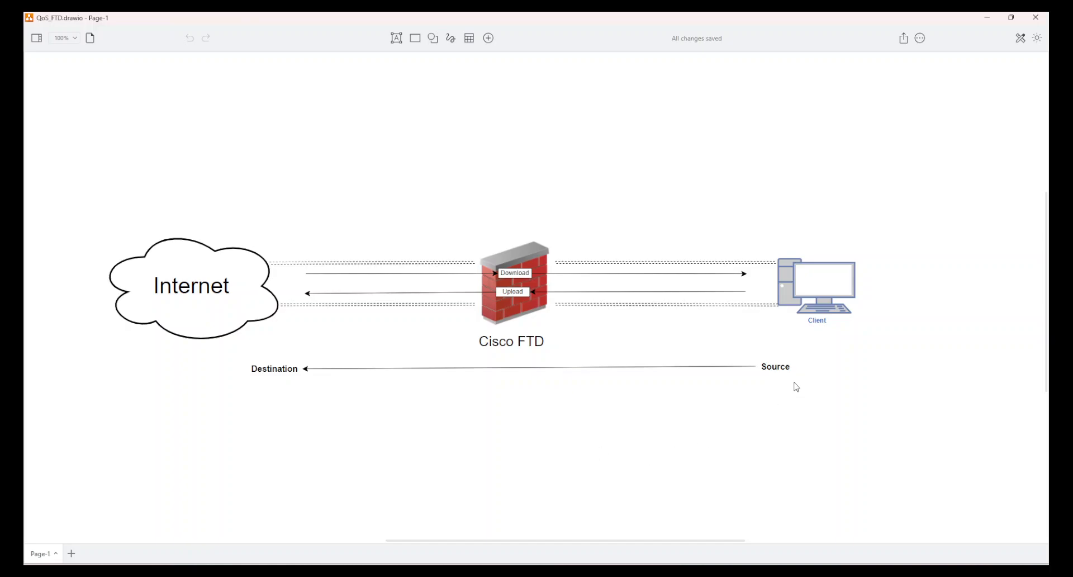
pyautogui.click(987, 20)
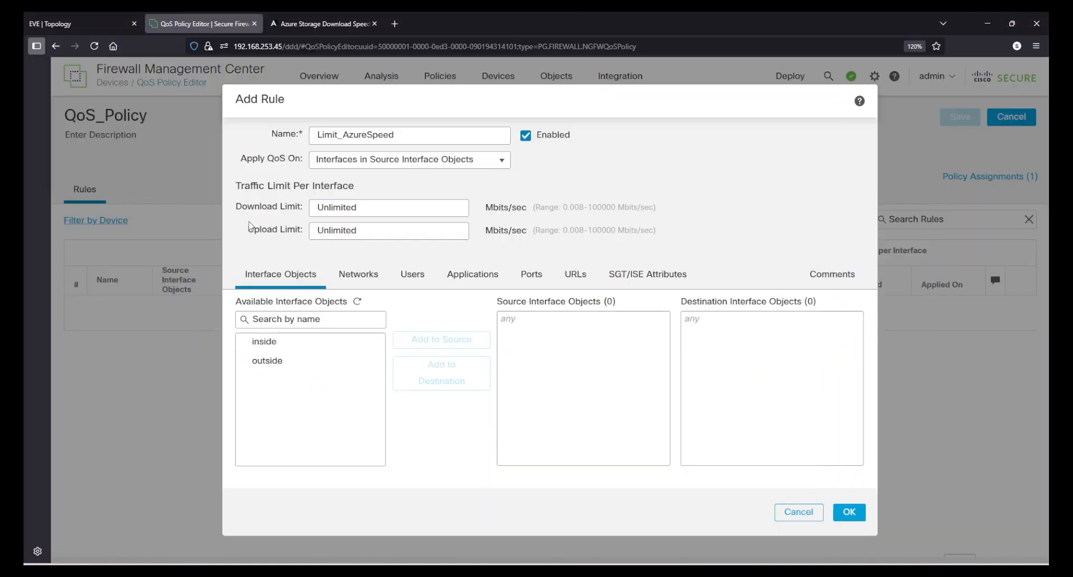
pyautogui.click(496, 174)
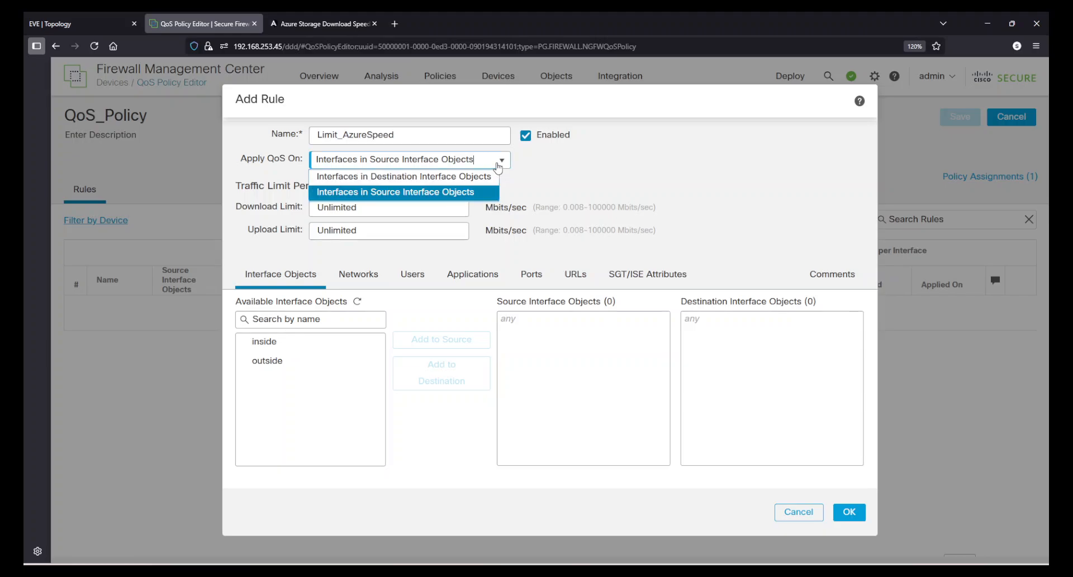
pyautogui.click(468, 194)
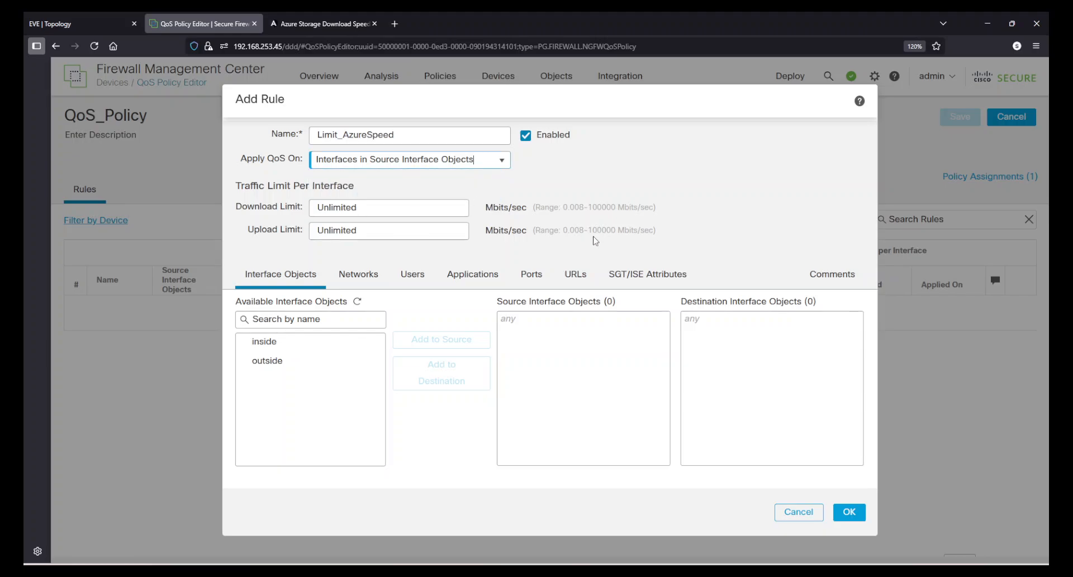
# Add inside as the rule's source interface object and outside as its destination interface object
pyautogui.click(293, 342)
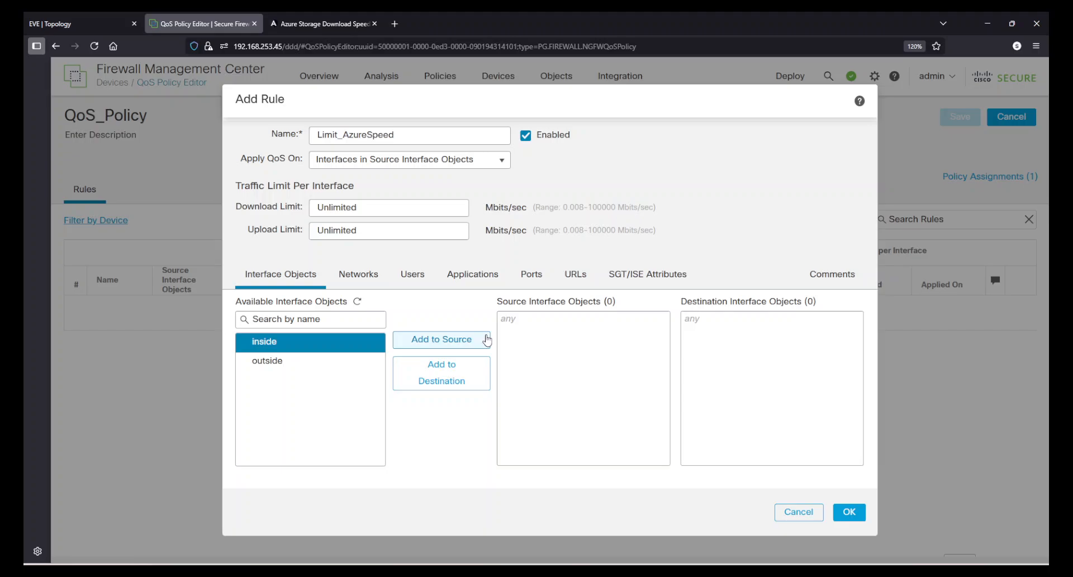
pyautogui.click(443, 342)
pyautogui.click(336, 362)
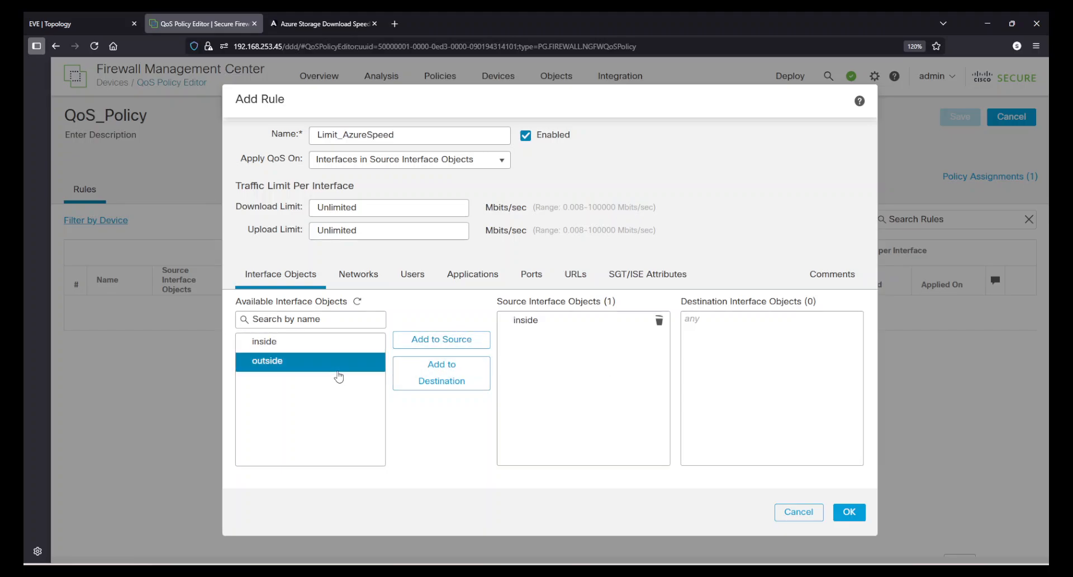
pyautogui.click(479, 377)
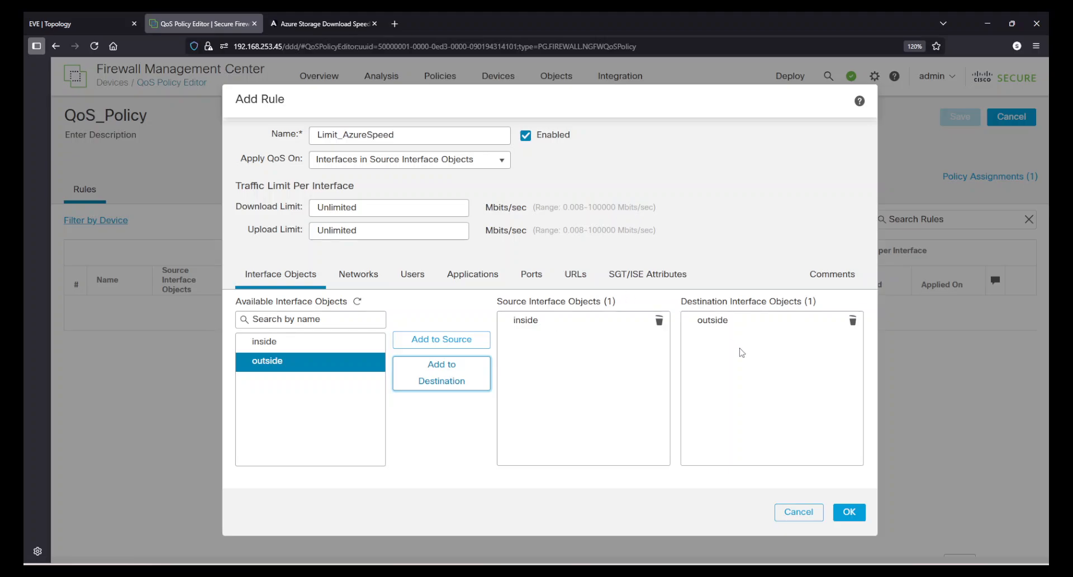
# Add the network object h_10.0.0.2 to the rule's source networks
pyautogui.click(369, 273)
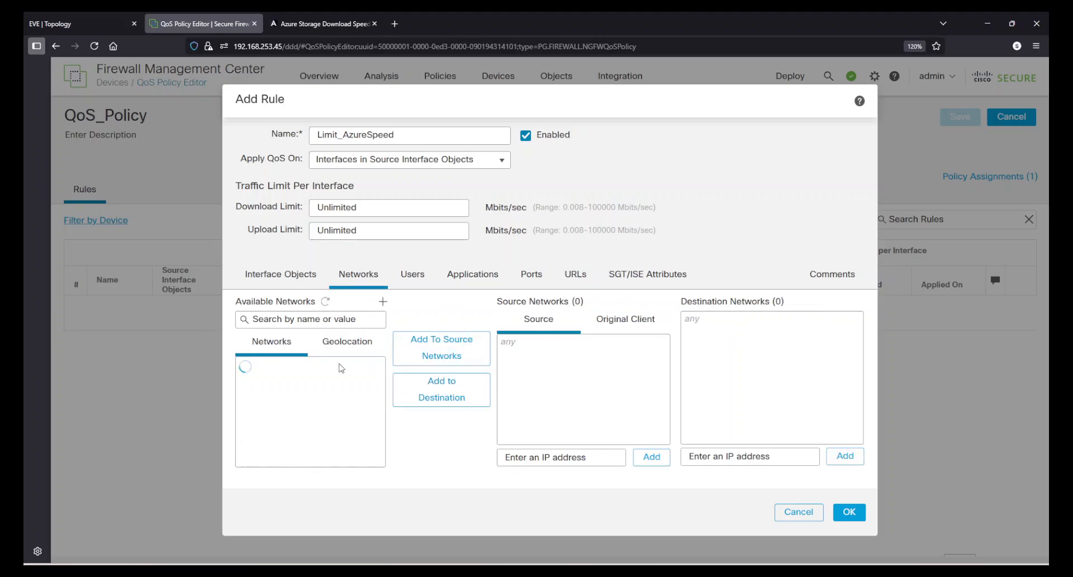
pyautogui.scroll(-5, 348, 413)
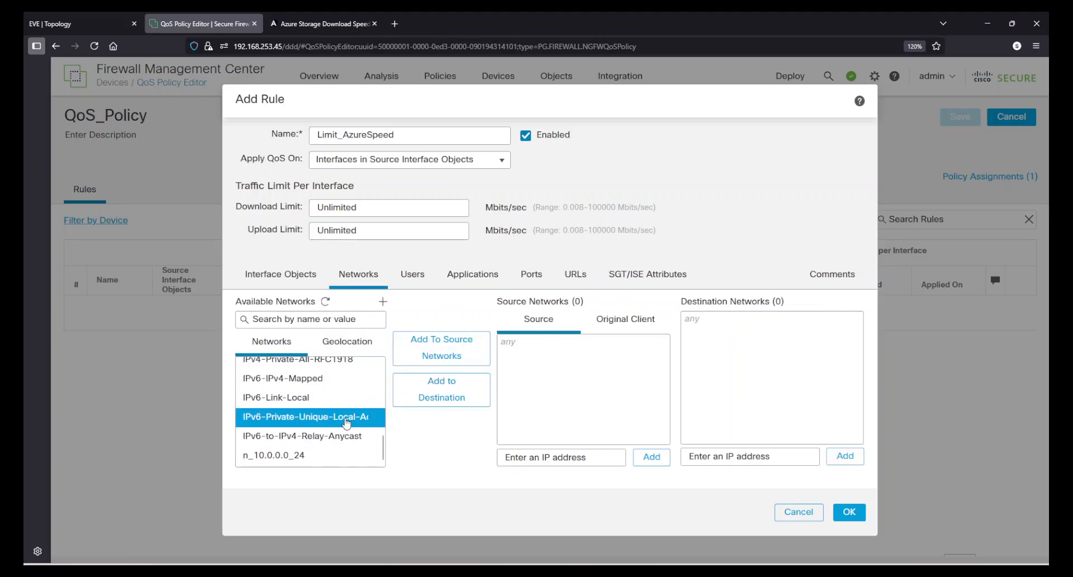
pyautogui.scroll(5, 321, 443)
pyautogui.click(307, 444)
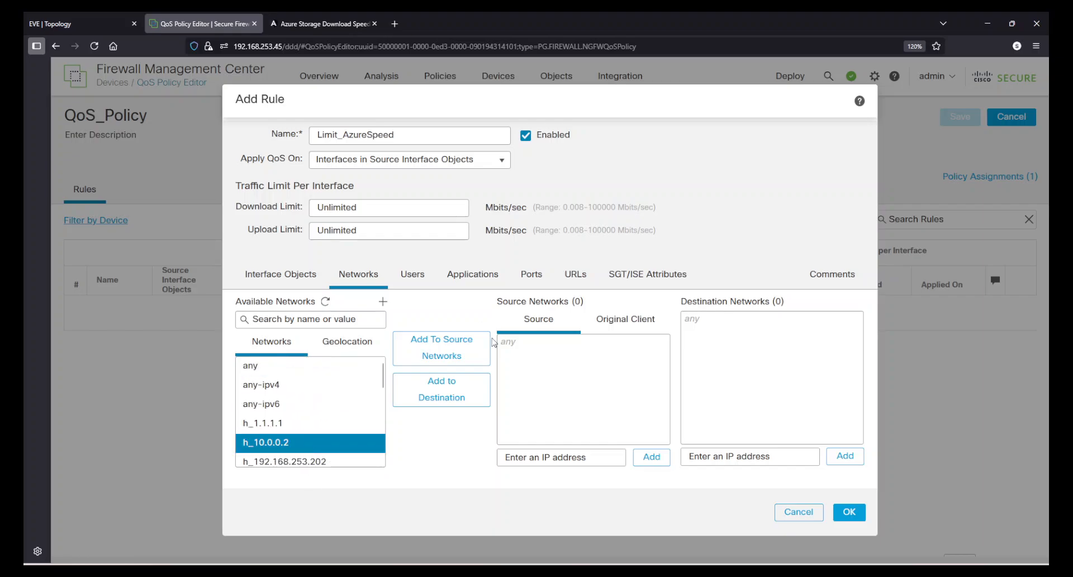
pyautogui.click(444, 354)
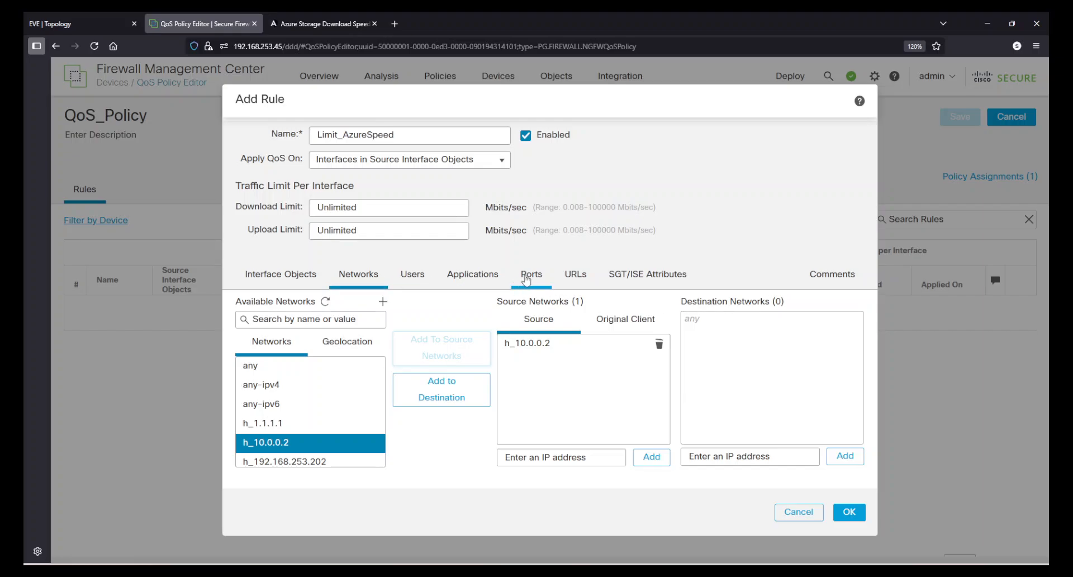
# Search the rule's available applications for HTTP and add the HTTP application to the rule
pyautogui.click(471, 277)
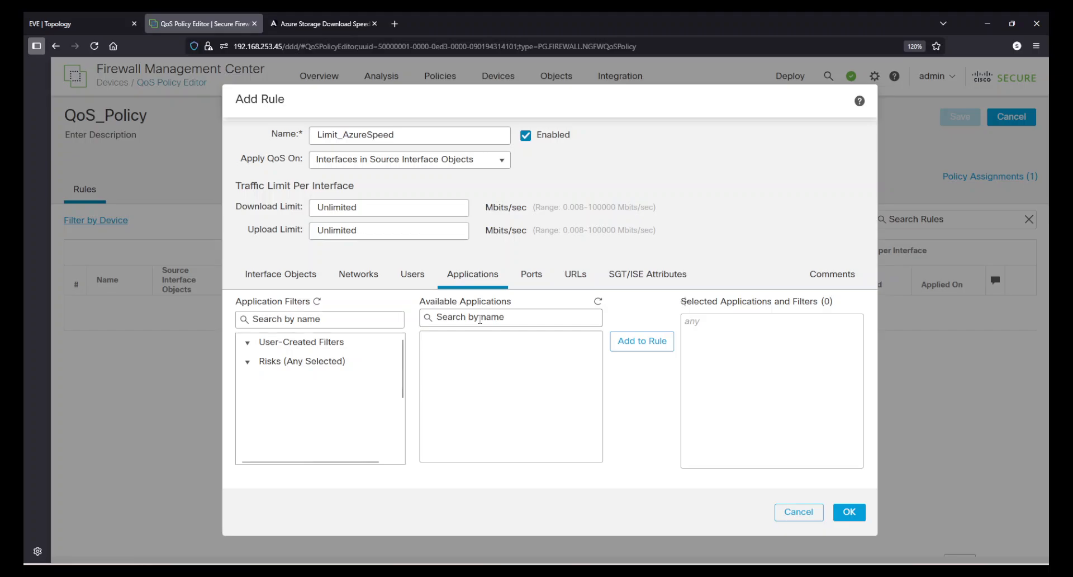
pyautogui.click(480, 319)
pyautogui.click(597, 302)
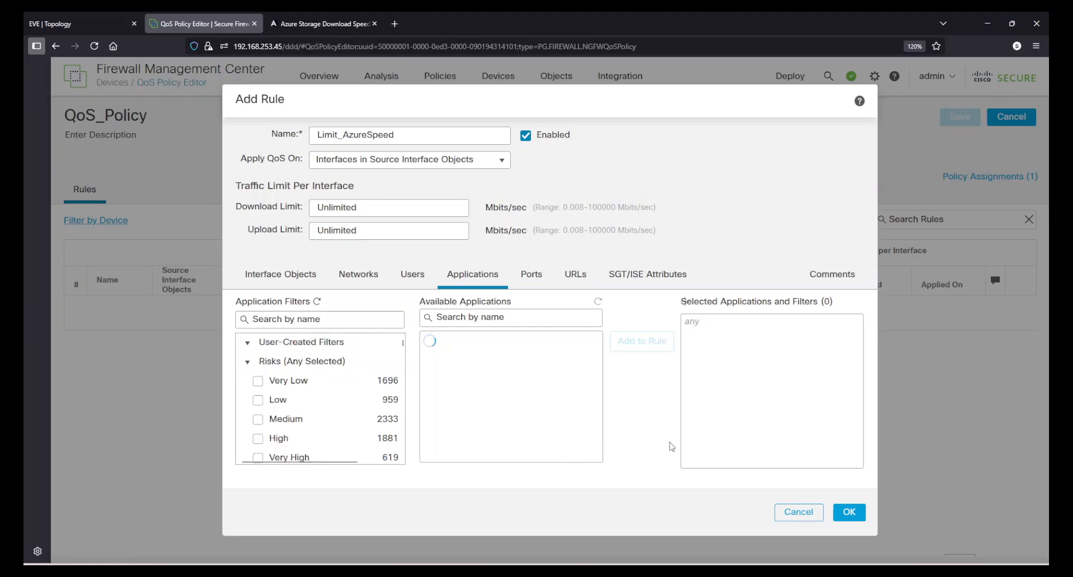
pyautogui.click(486, 320)
pyautogui.write('HTTP')
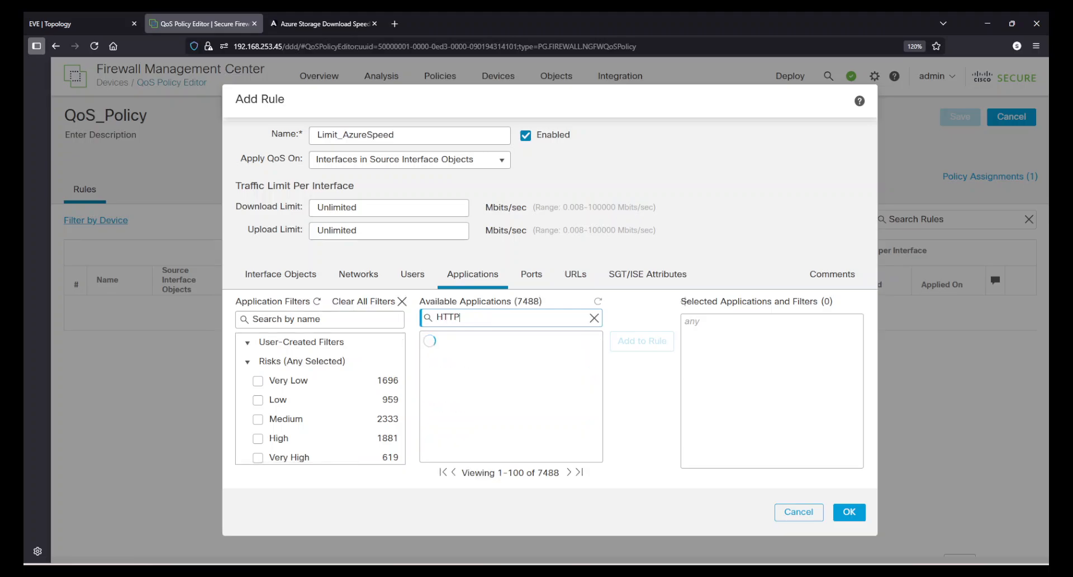
pyautogui.scroll(-1, 489, 440)
pyautogui.click(489, 395)
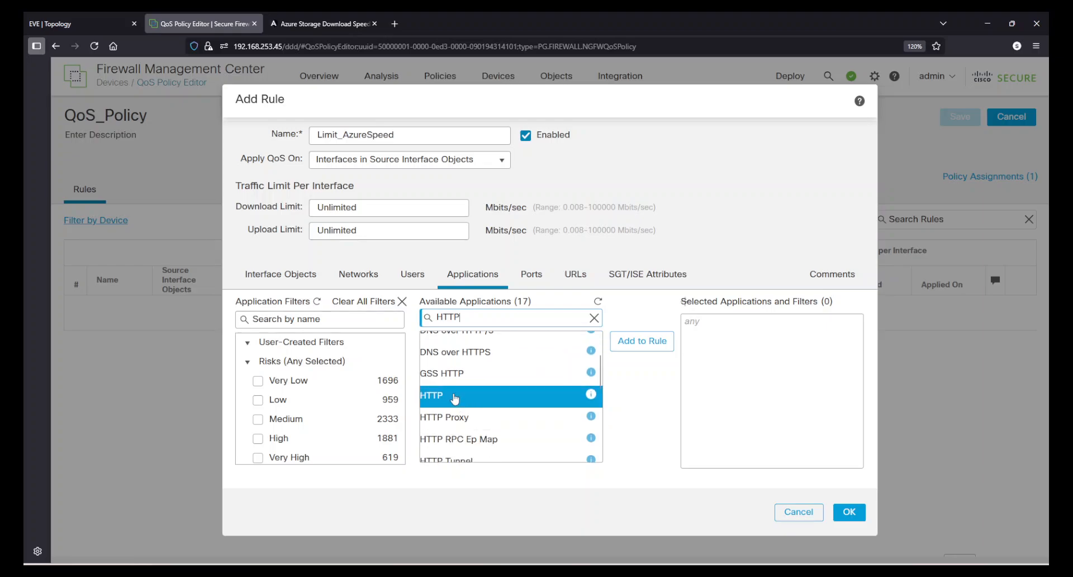
pyautogui.click(641, 341)
# Add the HTTP/2 and HTTPS applications to the rule
pyautogui.scroll(-3, 530, 408)
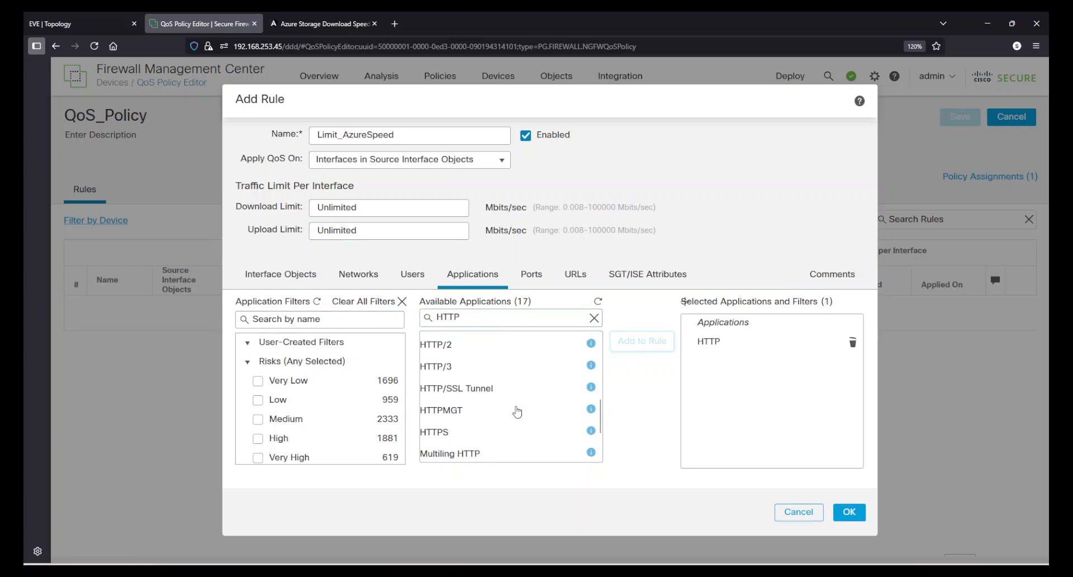
pyautogui.click(503, 363)
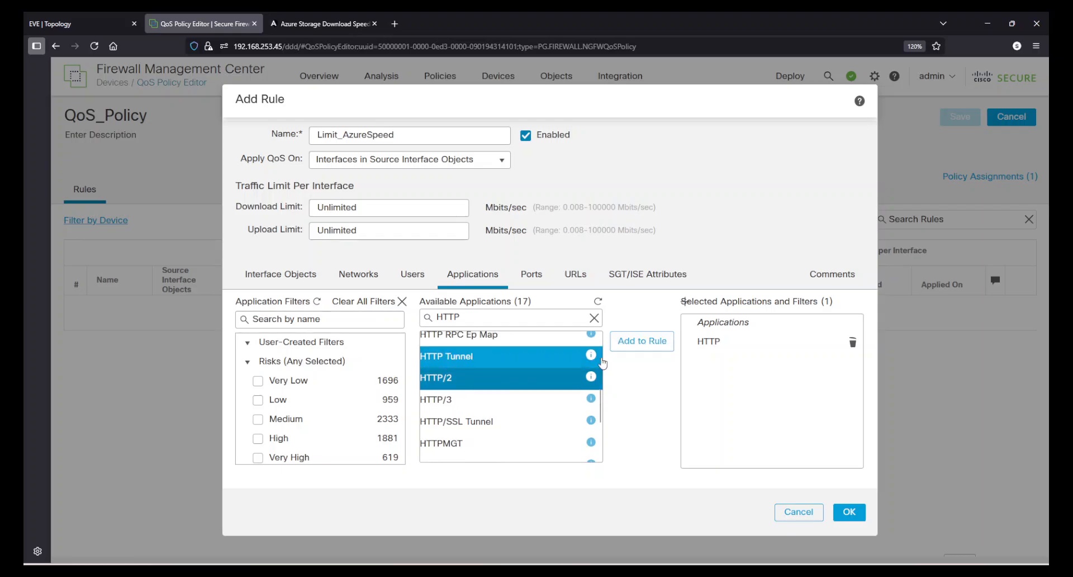
pyautogui.click(641, 341)
pyautogui.scroll(1, 450, 442)
pyautogui.scroll(5, 450, 442)
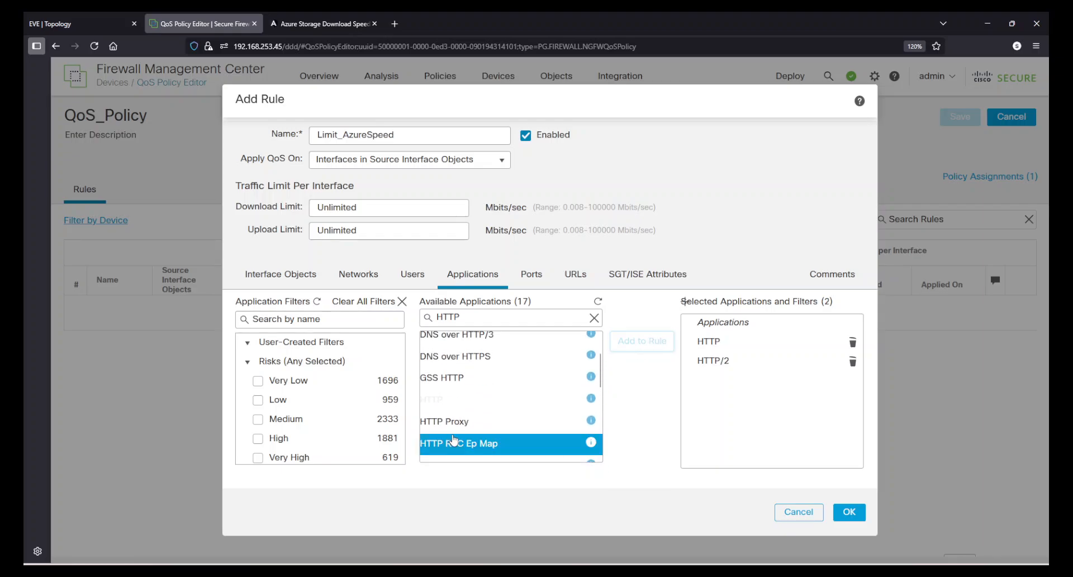
pyautogui.scroll(-4, 462, 419)
pyautogui.scroll(-4, 464, 422)
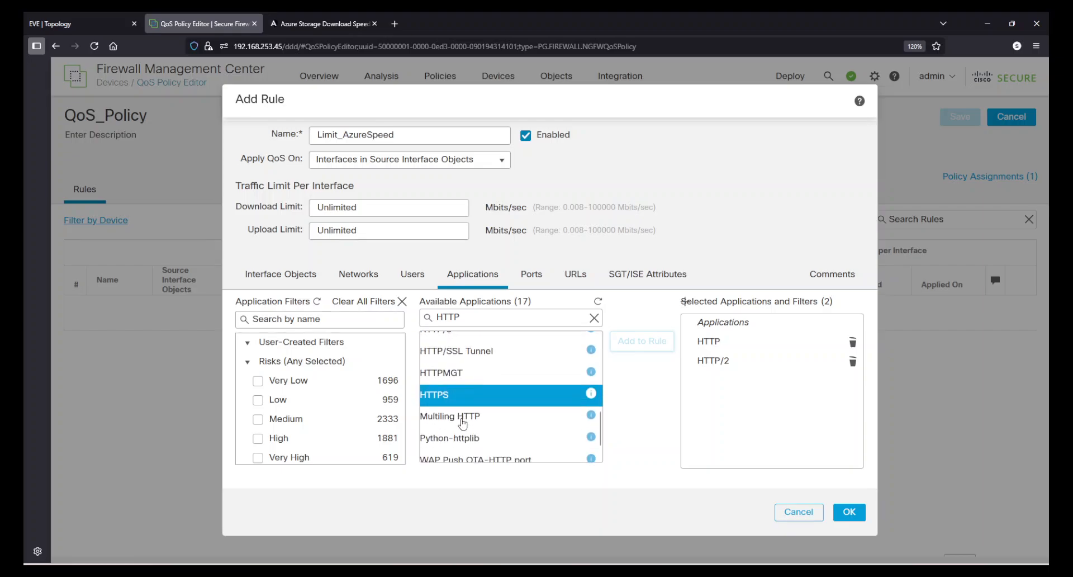
pyautogui.scroll(2, 492, 441)
pyautogui.scroll(-1, 491, 441)
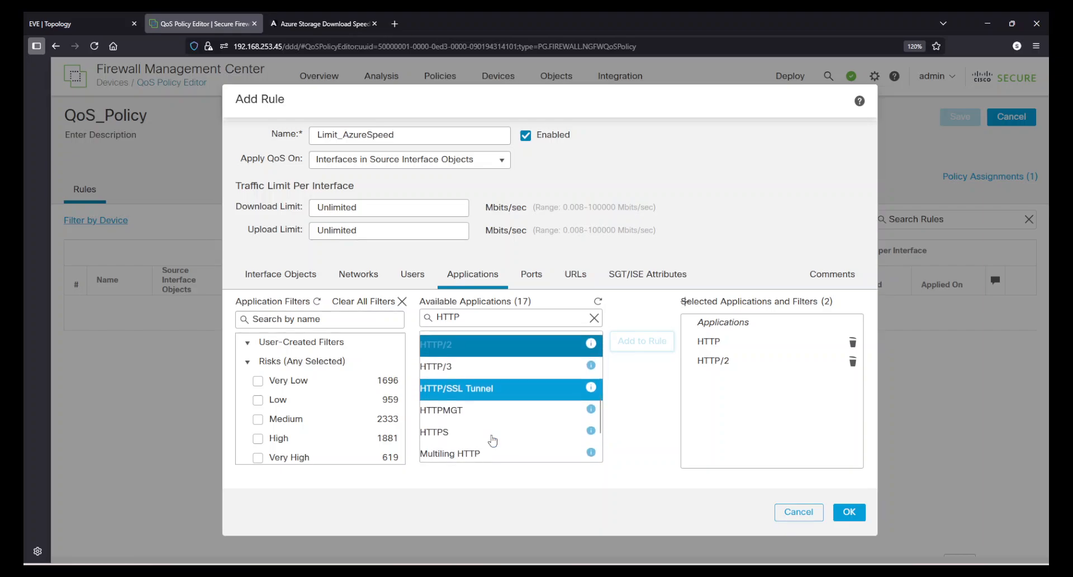
pyautogui.click(492, 419)
pyautogui.click(643, 343)
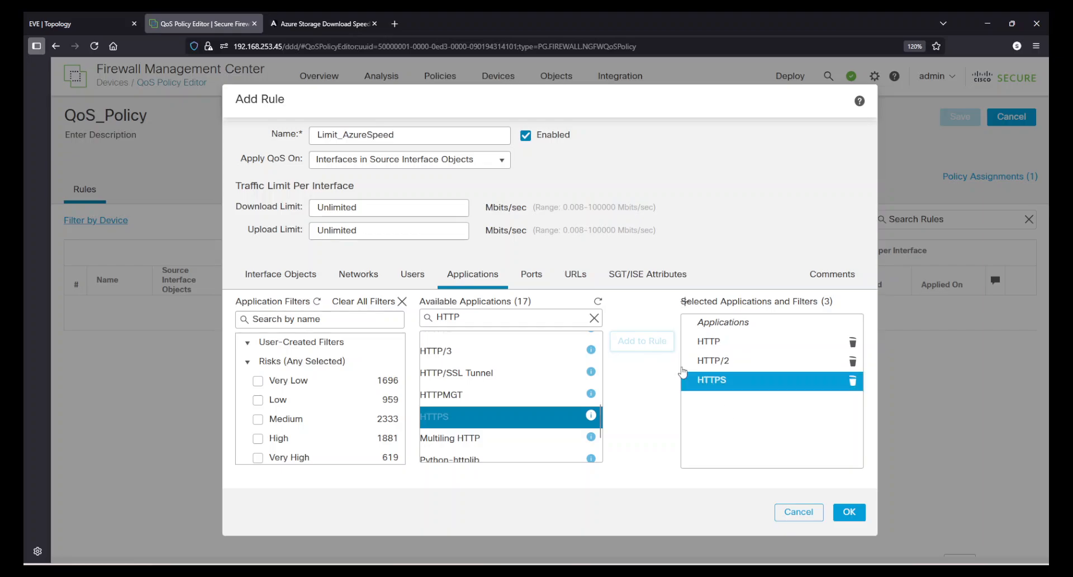
# Start a new URL object from the rule's URL conditions and paste the Azure address ending in s9westindia.blob.core.windows.net as its URL
pyautogui.click(532, 275)
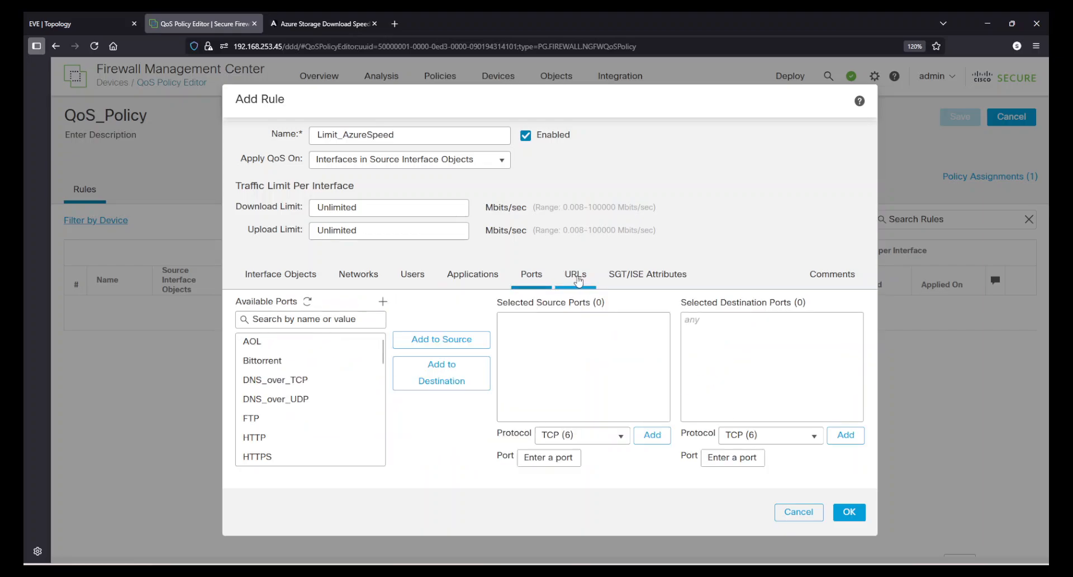
pyautogui.click(578, 280)
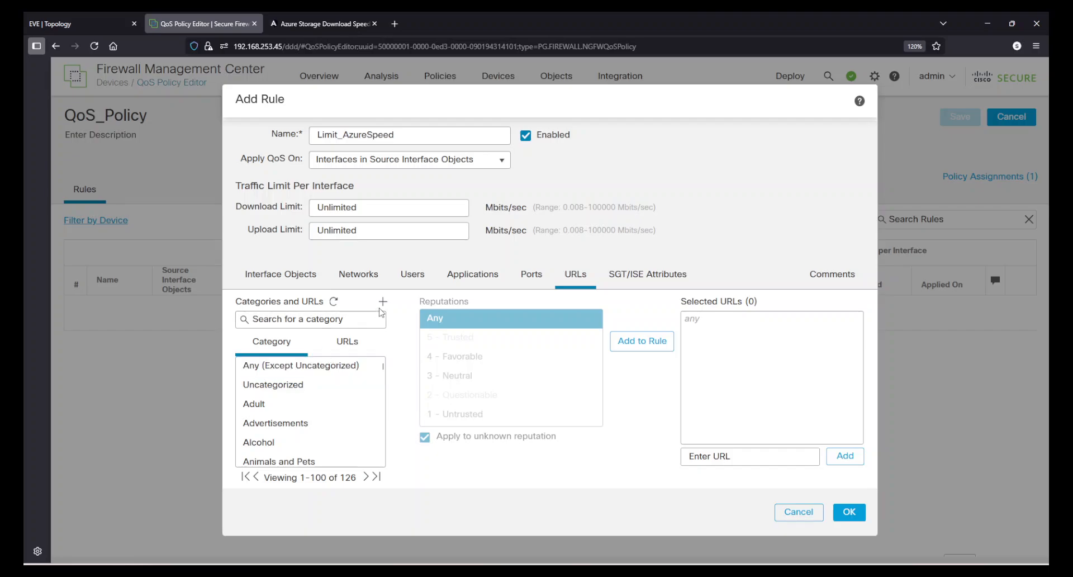
pyautogui.click(347, 341)
pyautogui.click(353, 376)
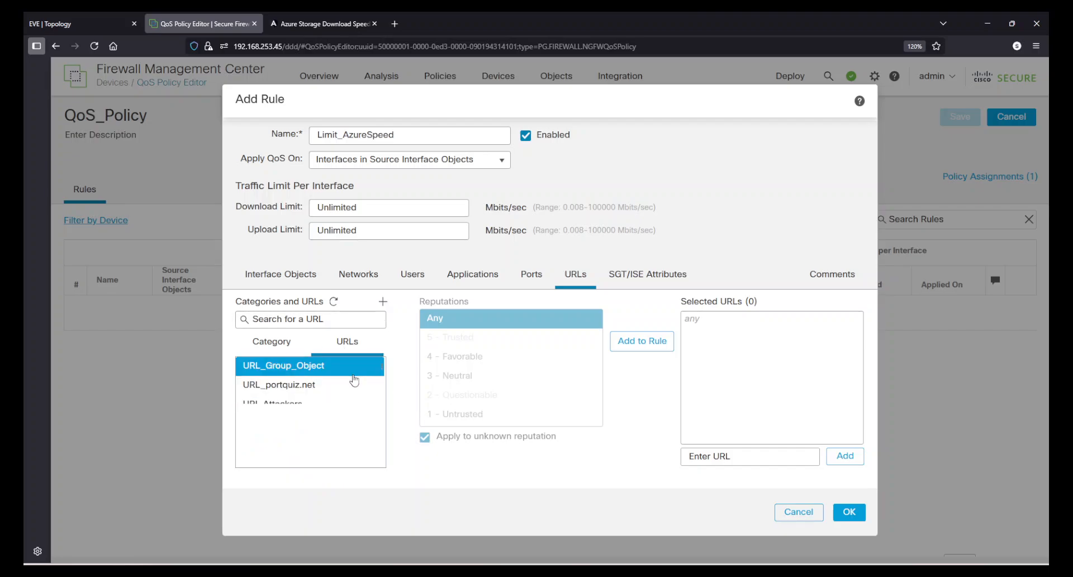
pyautogui.scroll(-2, 354, 380)
pyautogui.scroll(2, 353, 379)
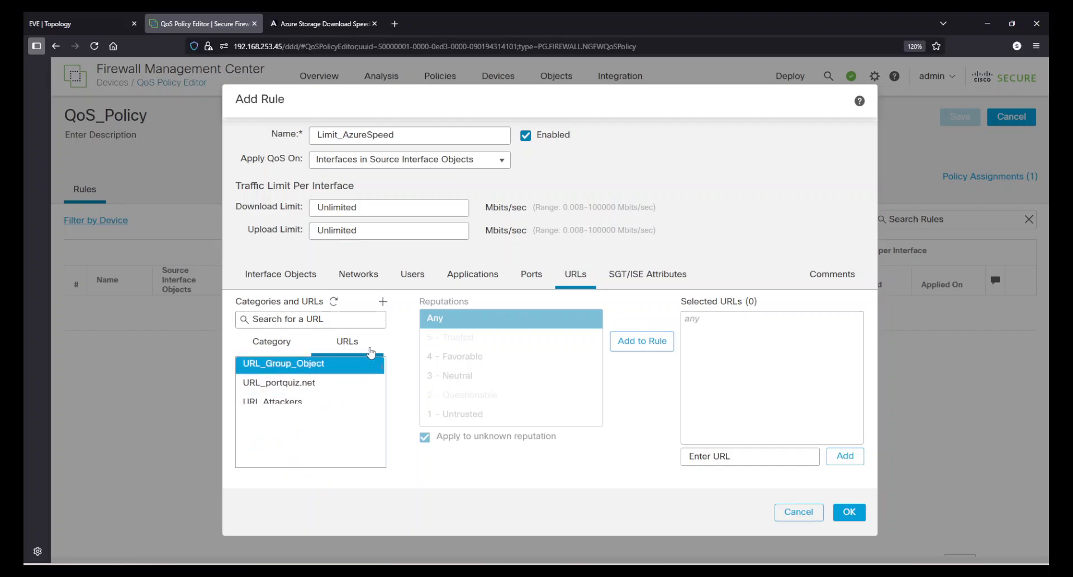
pyautogui.click(385, 303)
pyautogui.click(414, 317)
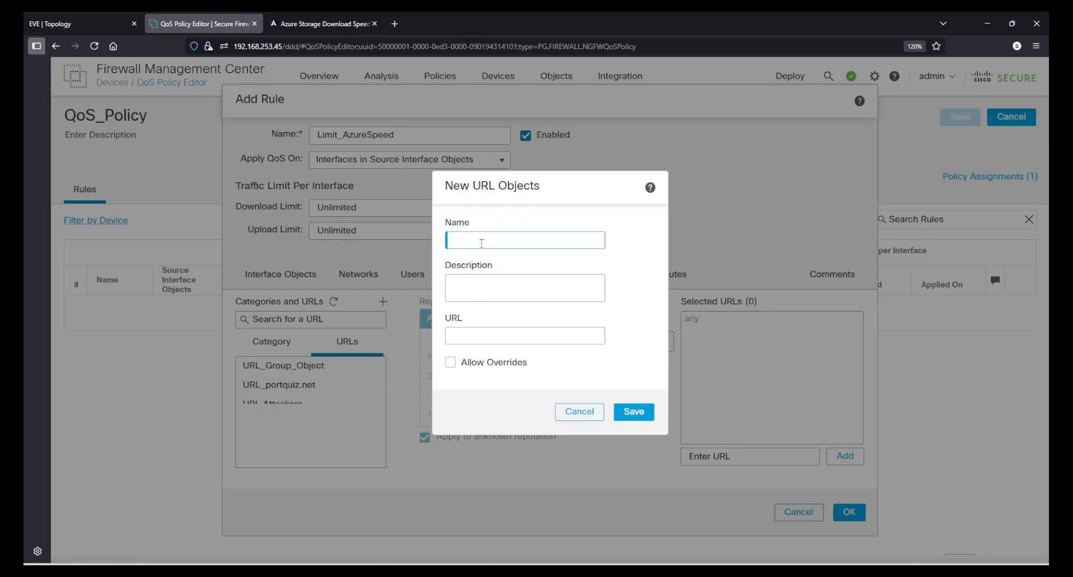
pyautogui.click(479, 336)
pyautogui.hotkey('ctrl', 'v')
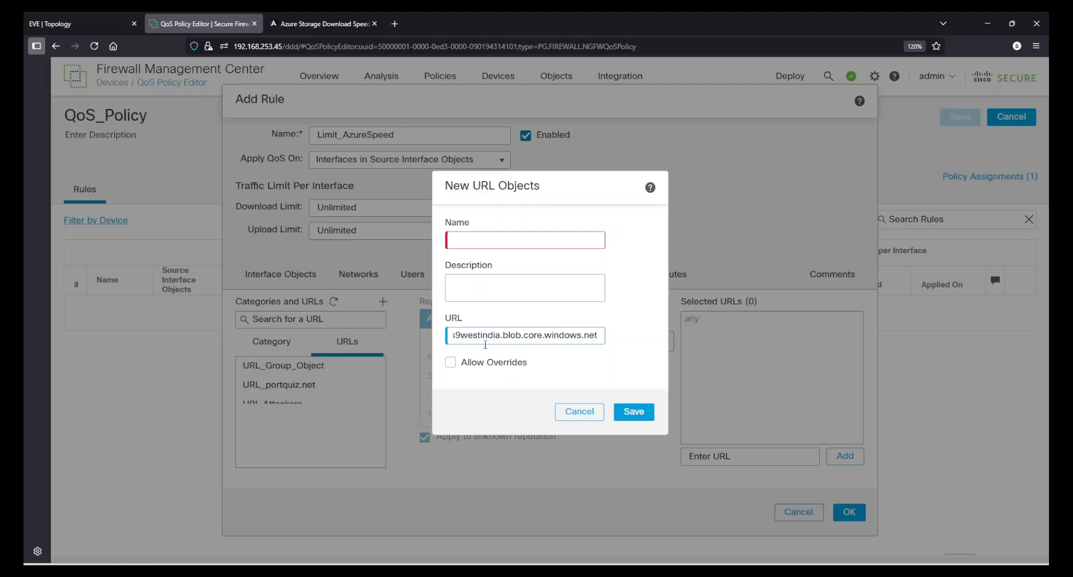
pyautogui.moveTo(496, 334); pyautogui.dragTo(452, 336)
# Name the new URL object SouthWestIndia and save it
pyautogui.click(484, 238)
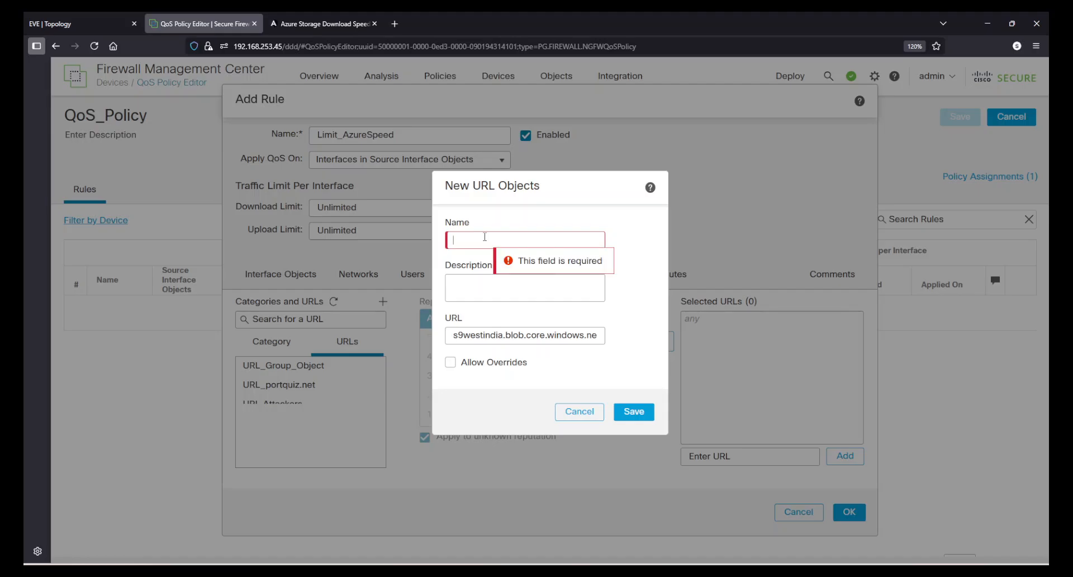
pyautogui.write('SouthWest')
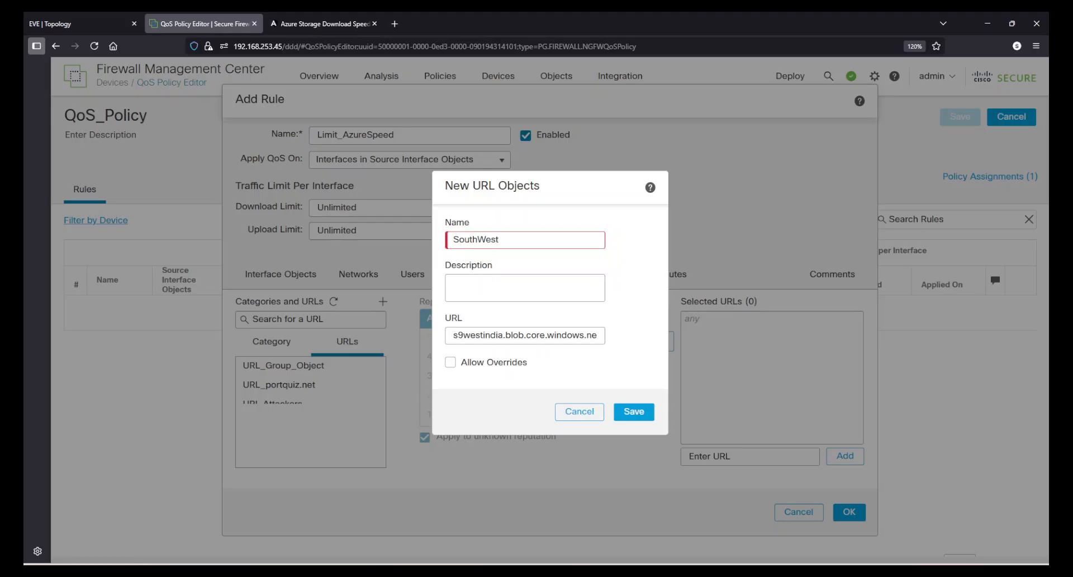
pyautogui.write('ndiaI')
pyautogui.press('Tab')
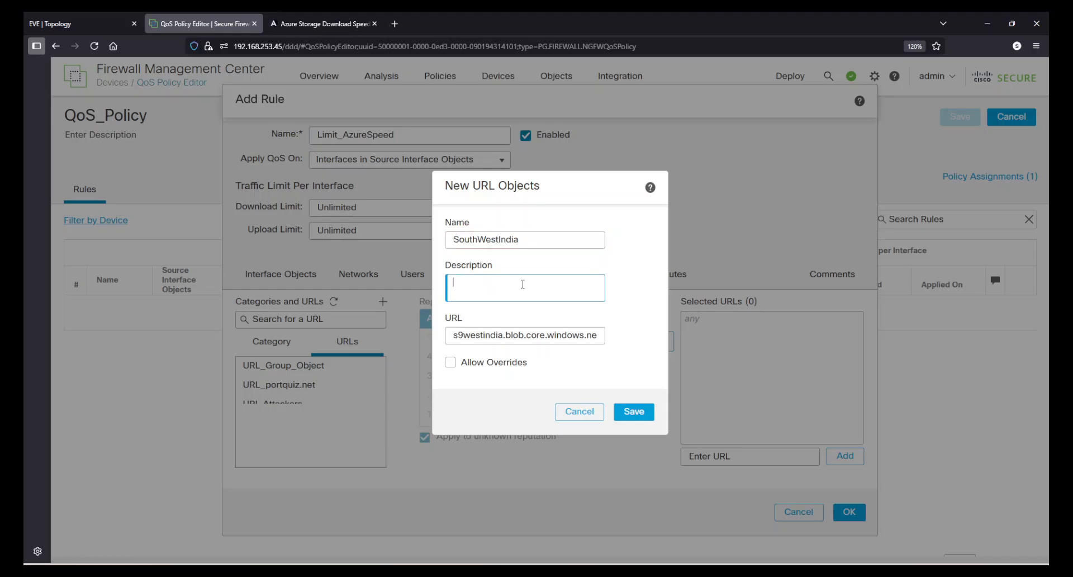
pyautogui.click(626, 411)
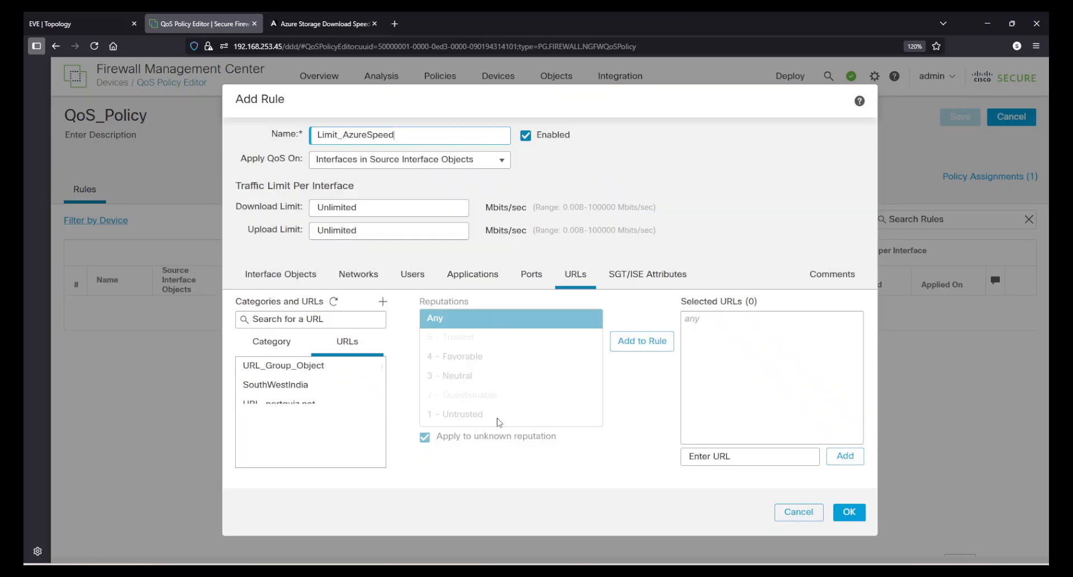
# Add the SouthWestIndia URL object to the rule's selected URLs
pyautogui.click(304, 381)
pyautogui.click(642, 341)
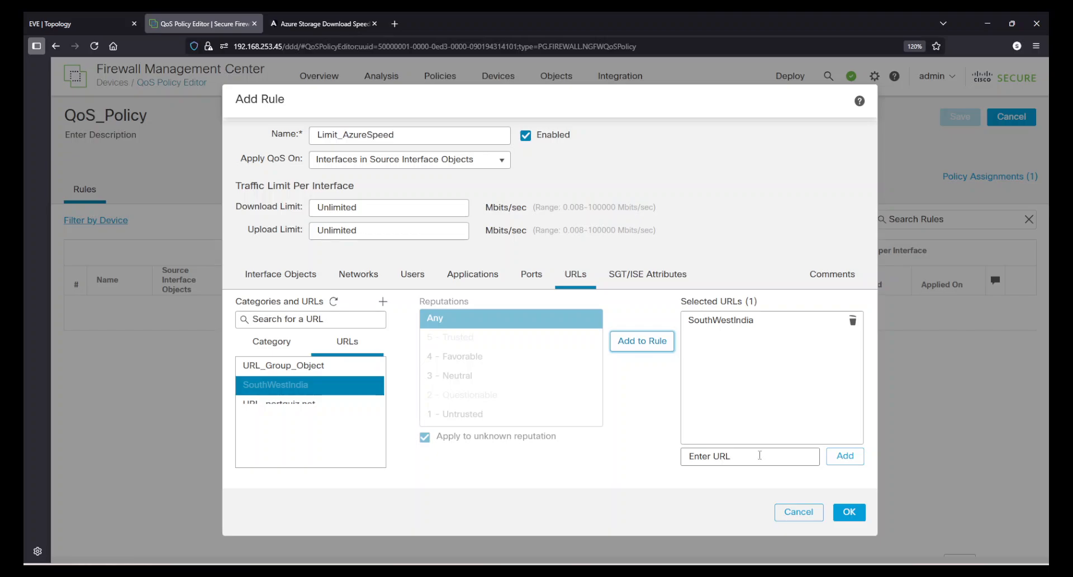
pyautogui.click(733, 458)
pyautogui.click(658, 406)
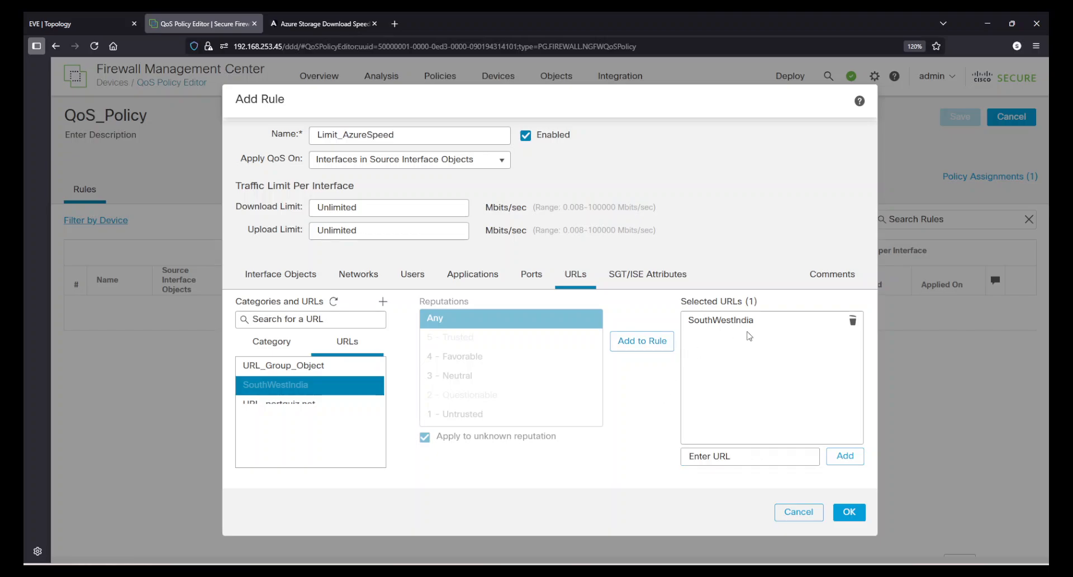
pyautogui.click(647, 282)
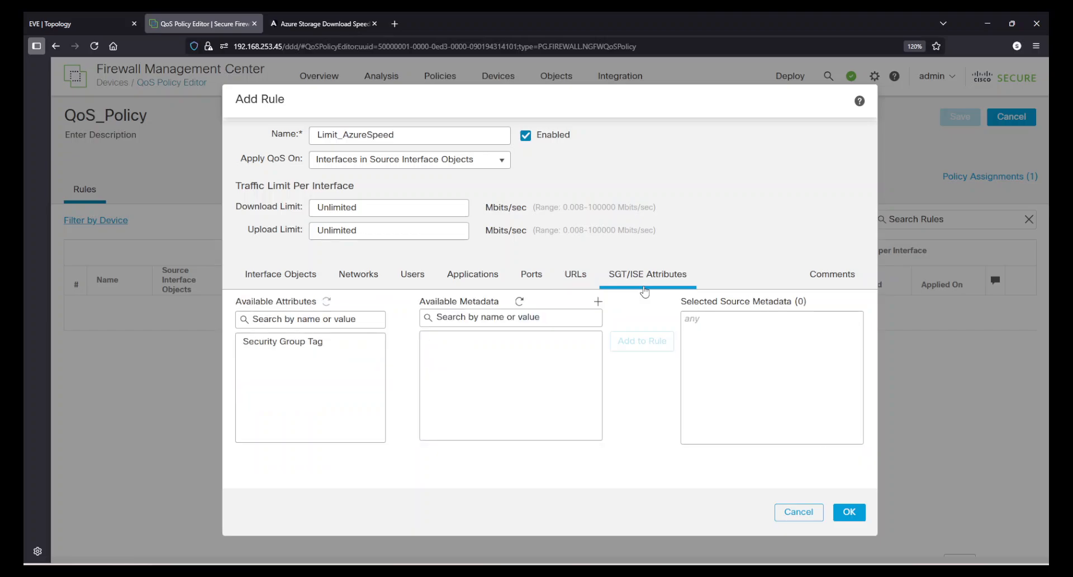
pyautogui.click(832, 275)
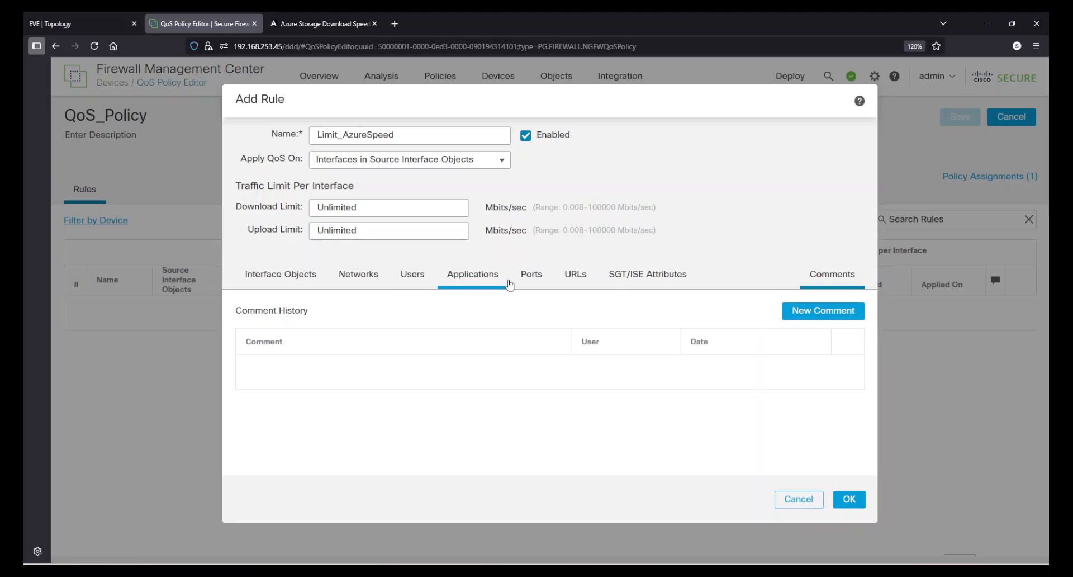
pyautogui.click(283, 274)
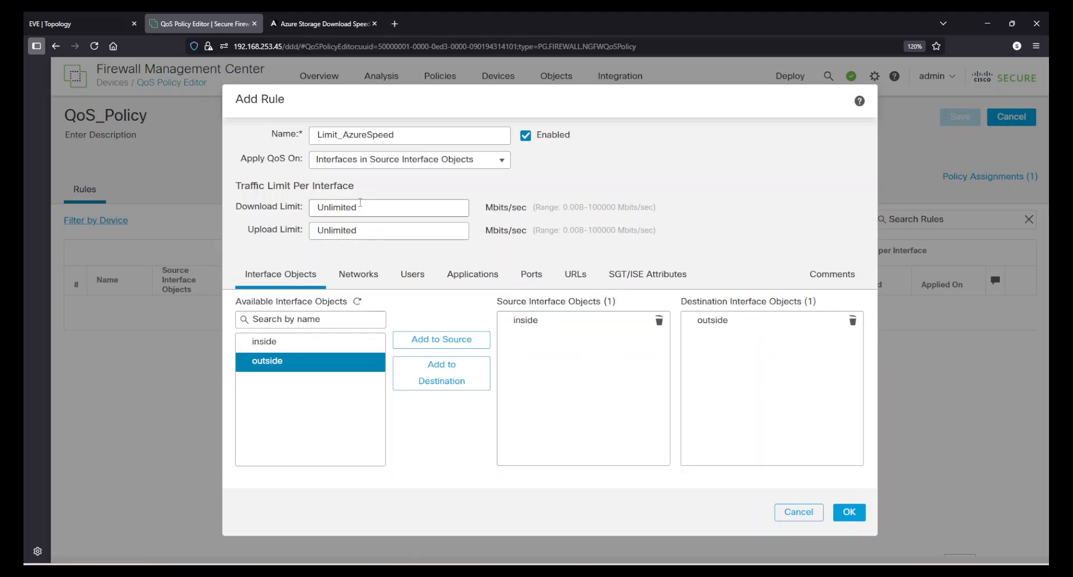
# Set the rule's download limit per interface to 0.1 Mbits/sec
pyautogui.click(371, 204)
pyautogui.moveTo(484, 210); pyautogui.dragTo(532, 221)
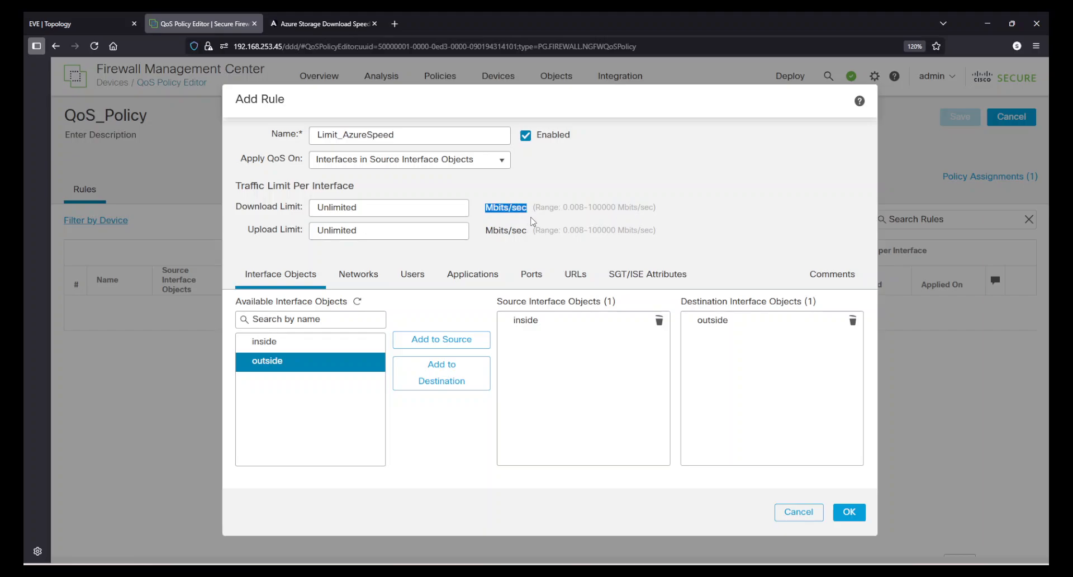
pyautogui.click(532, 221)
pyautogui.click(388, 209)
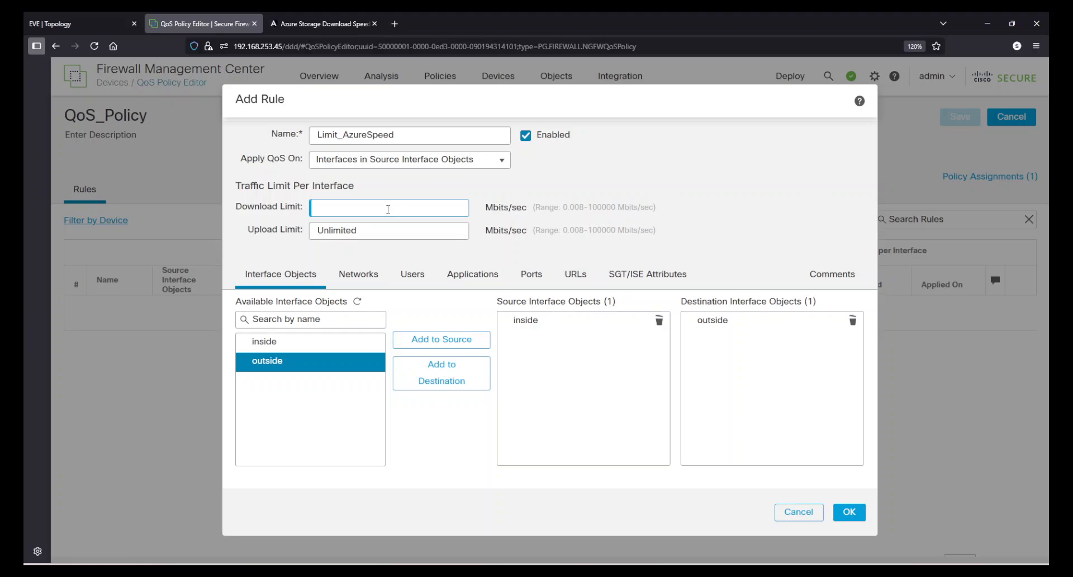
pyautogui.write('0.1')
pyautogui.click(724, 185)
# Confirm the Limit_AzureSpeed rule and save the QoS policy
pyautogui.click(576, 277)
pyautogui.click(848, 513)
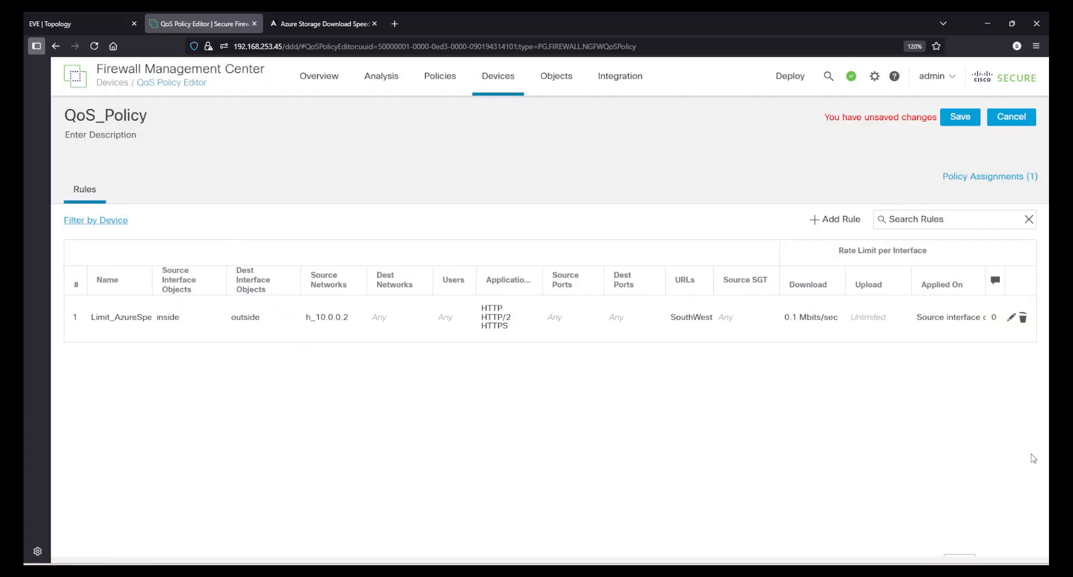
pyautogui.click(960, 121)
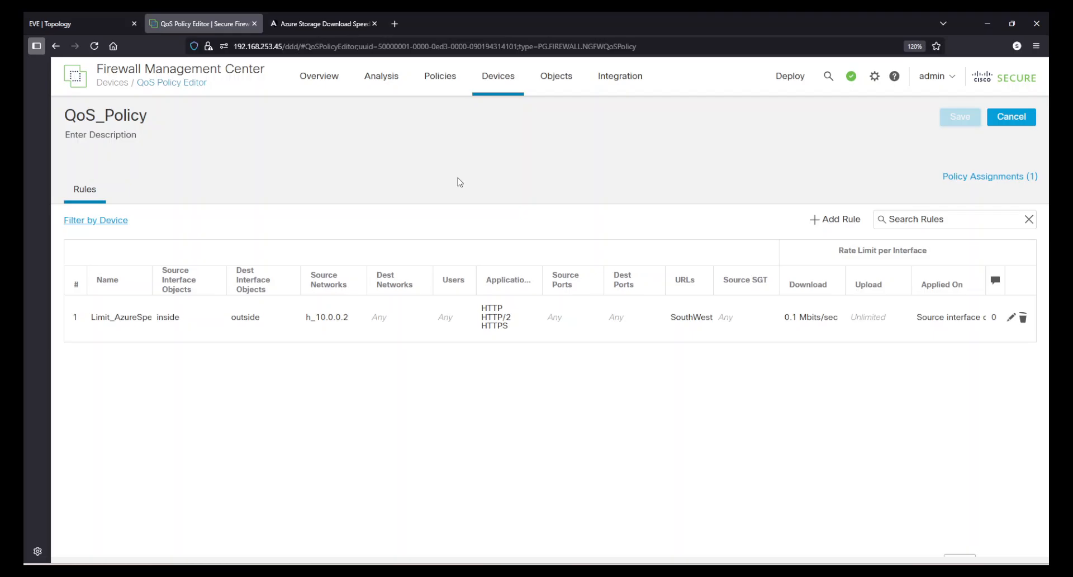
# Deploy the pending QoS policy changes to the FTDvR device
pyautogui.click(790, 76)
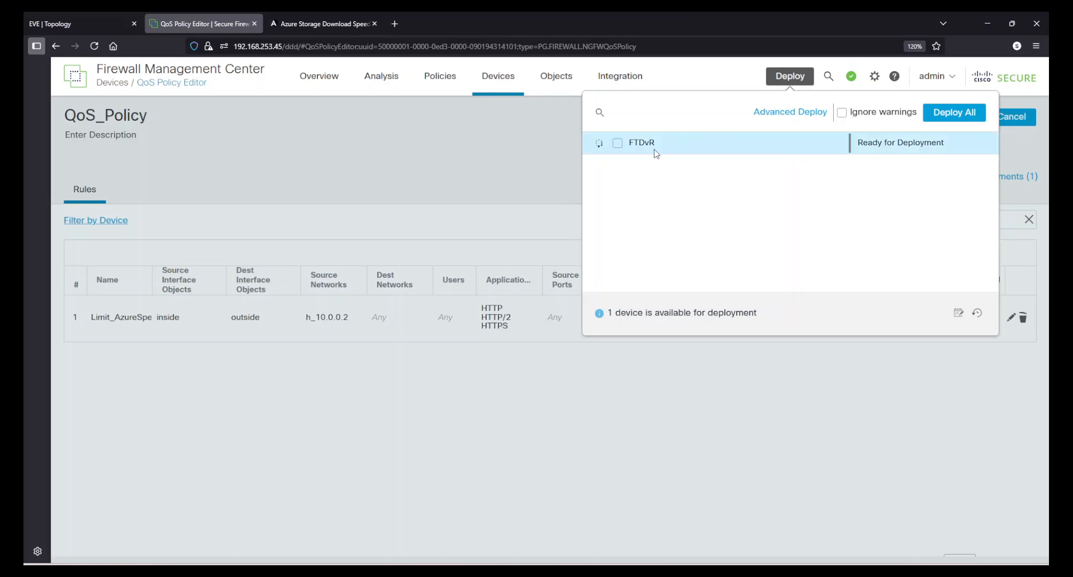
pyautogui.click(616, 143)
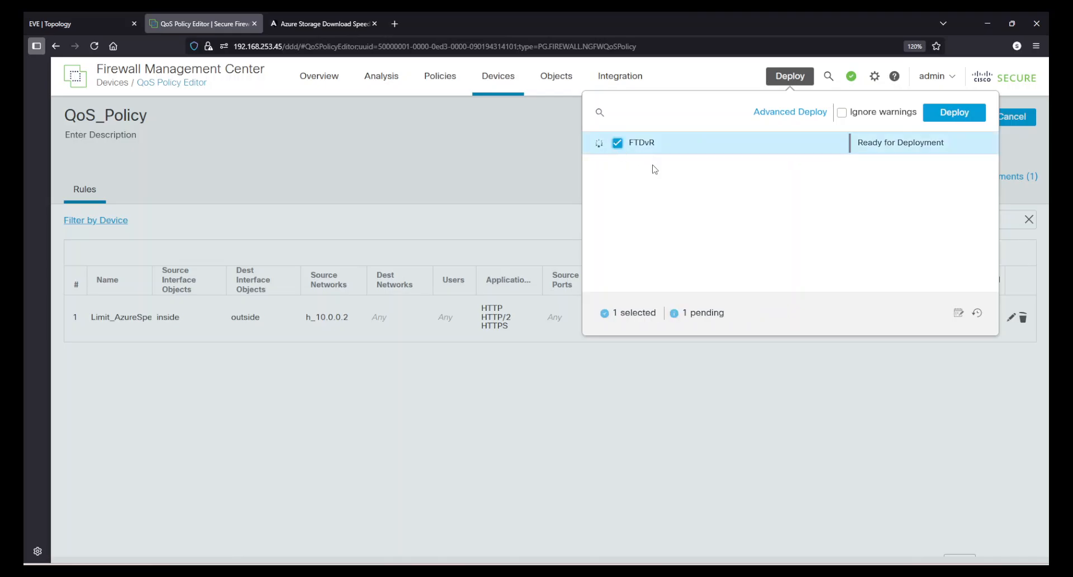
pyautogui.click(963, 112)
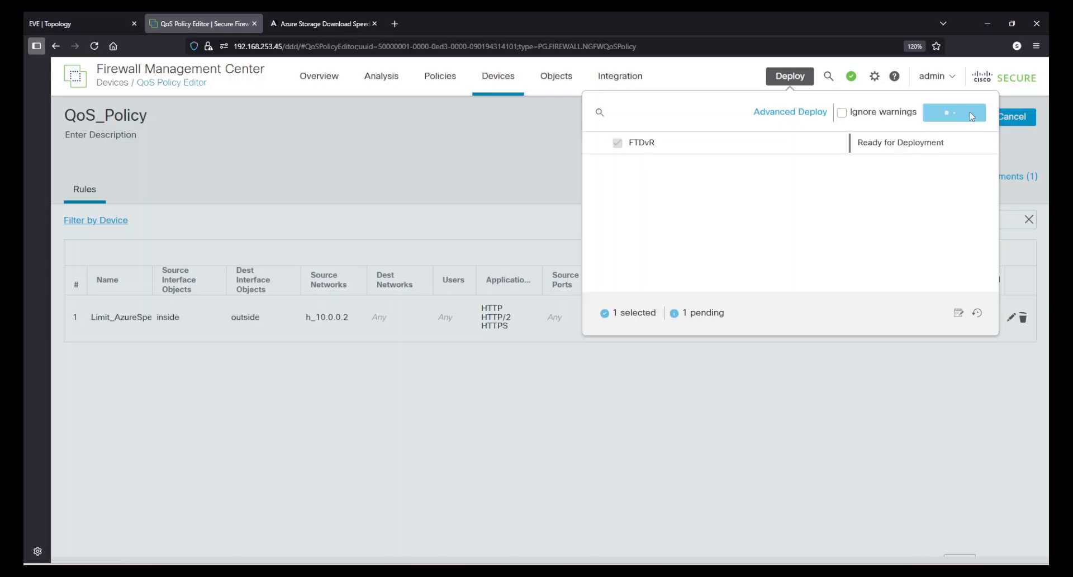
pyautogui.click(474, 144)
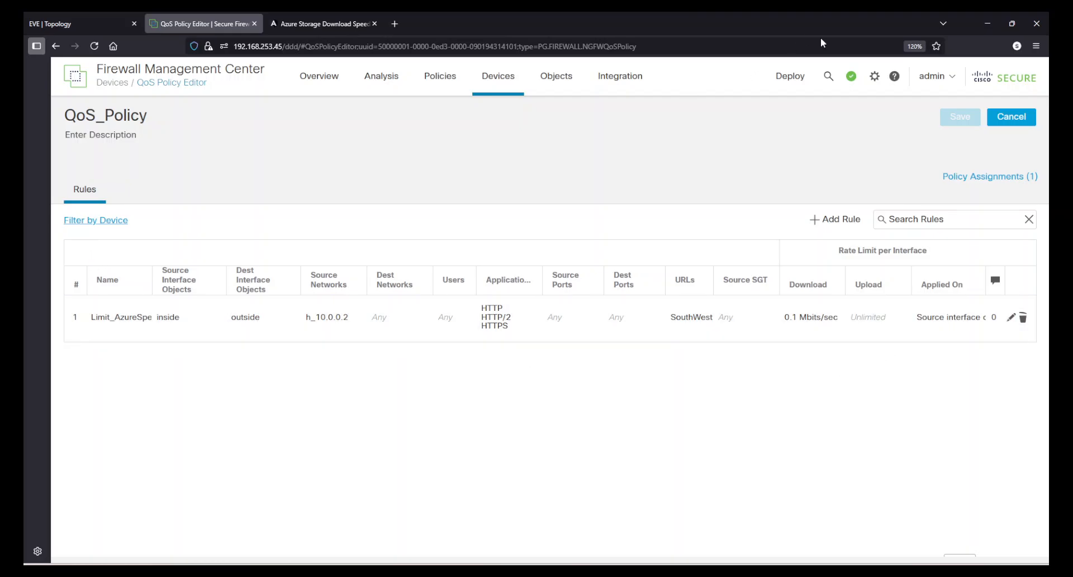
pyautogui.click(788, 79)
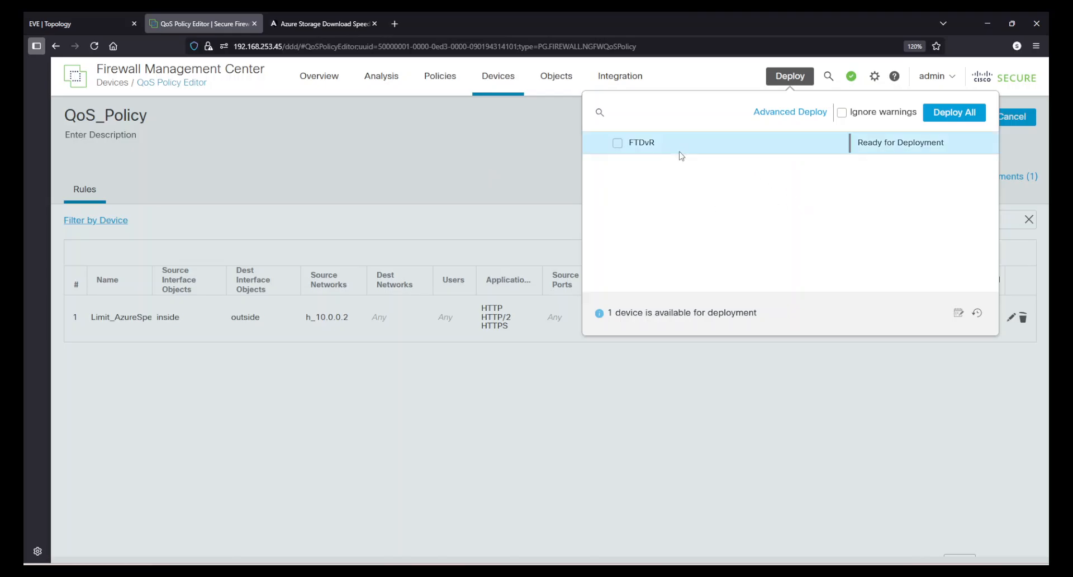
pyautogui.click(626, 147)
pyautogui.click(953, 113)
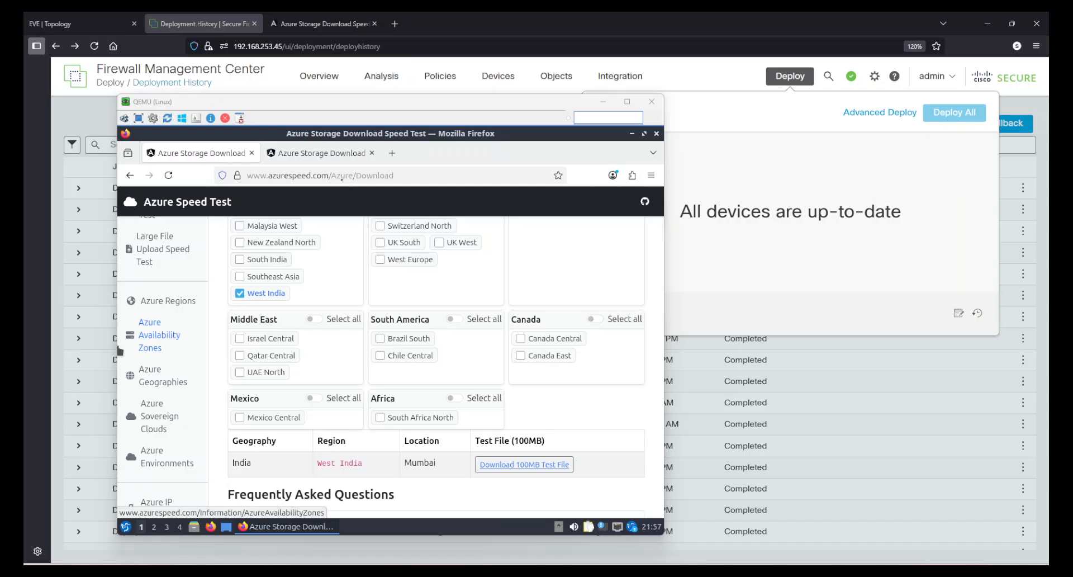
# Compare the West India and South India test file entries on the Azure download speed pages in the QEMU Linux host's browser
pyautogui.click(313, 160)
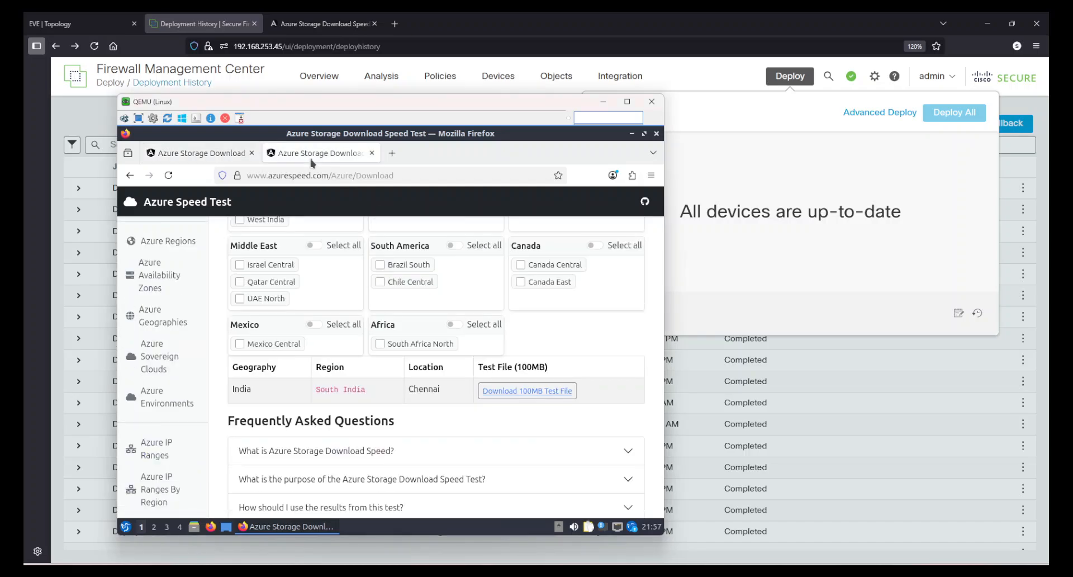
pyautogui.click(190, 160)
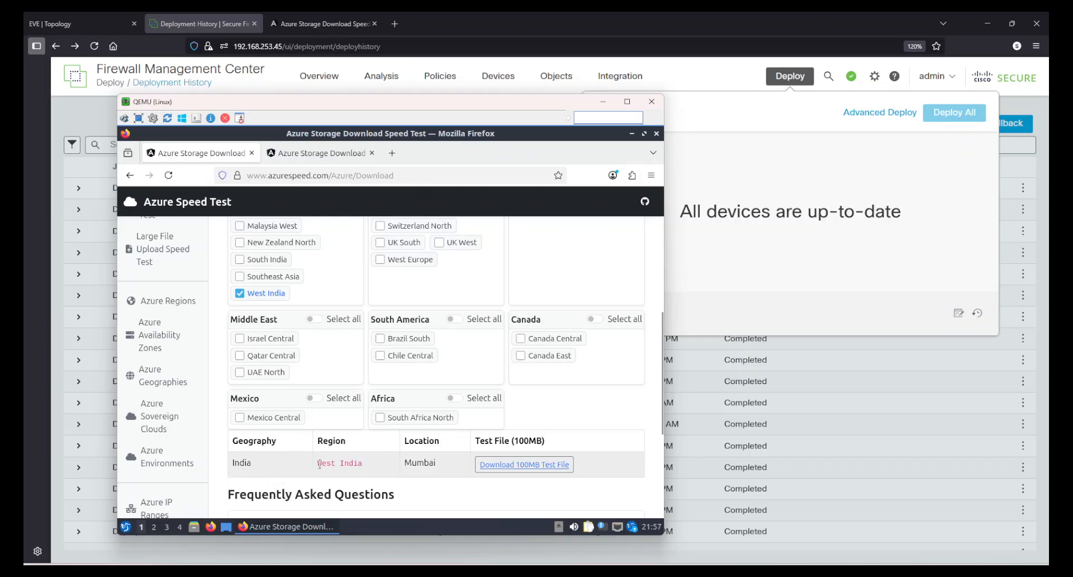
pyautogui.moveTo(319, 464); pyautogui.dragTo(371, 467)
pyautogui.click(371, 468)
pyautogui.click(312, 160)
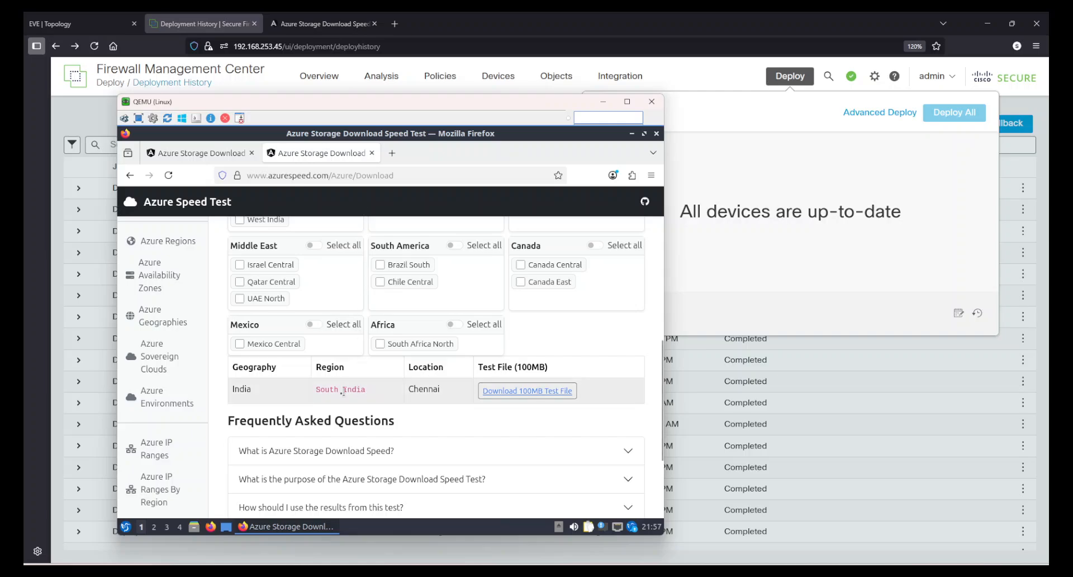
pyautogui.moveTo(315, 389); pyautogui.dragTo(378, 393)
pyautogui.click(378, 395)
pyautogui.click(202, 154)
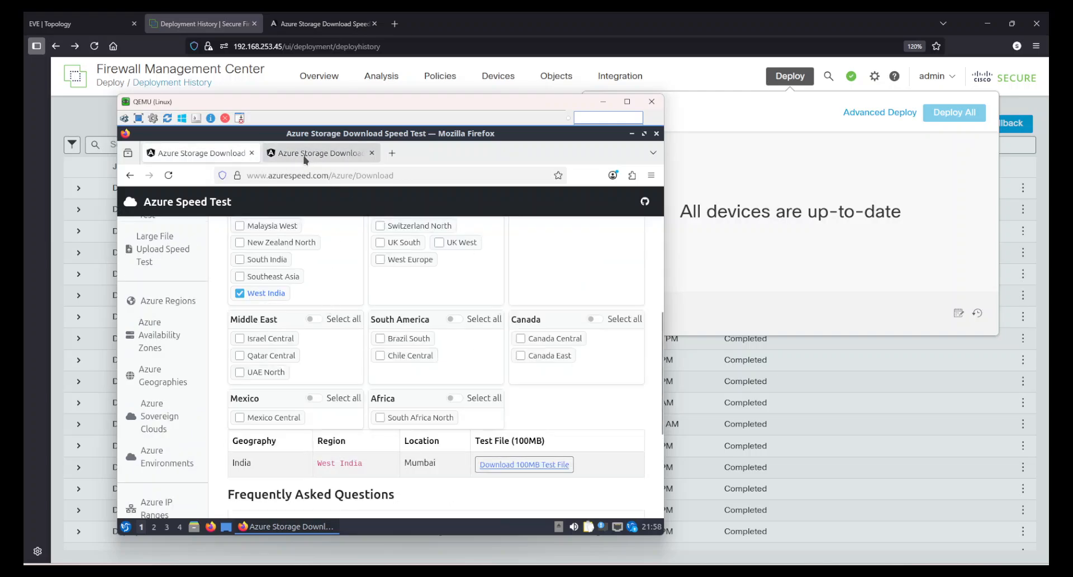
# Start the South India 100MB test file download to check its speed, and cancel the transfer
pyautogui.click(306, 163)
pyautogui.click(531, 395)
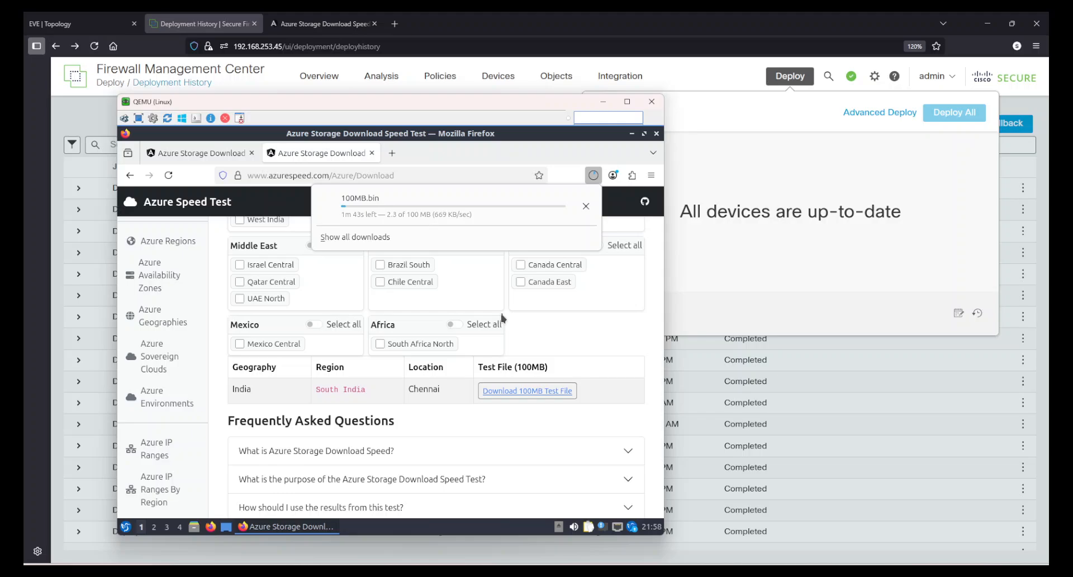
pyautogui.click(586, 207)
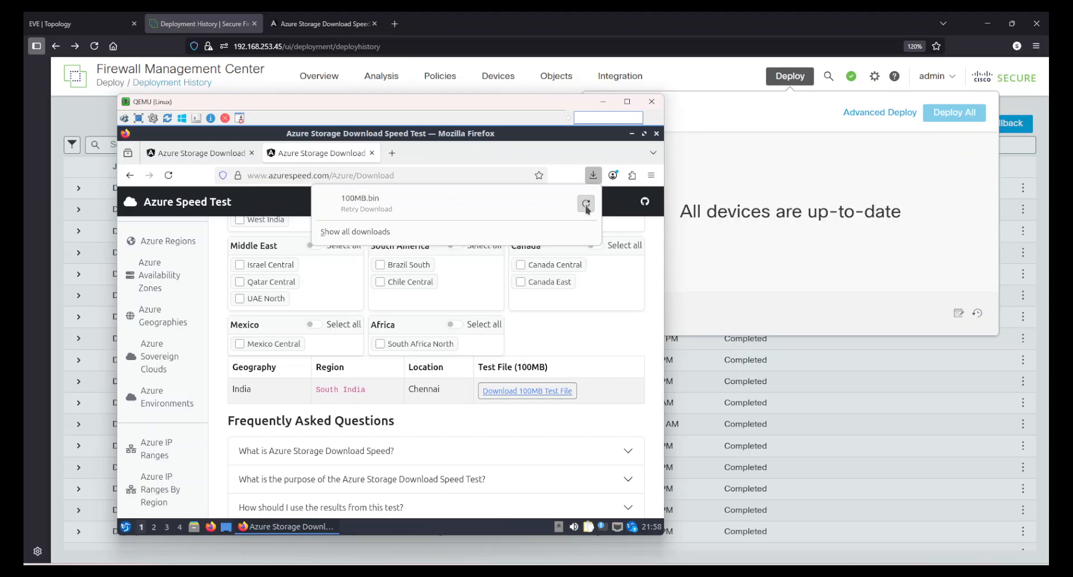
pyautogui.click(600, 322)
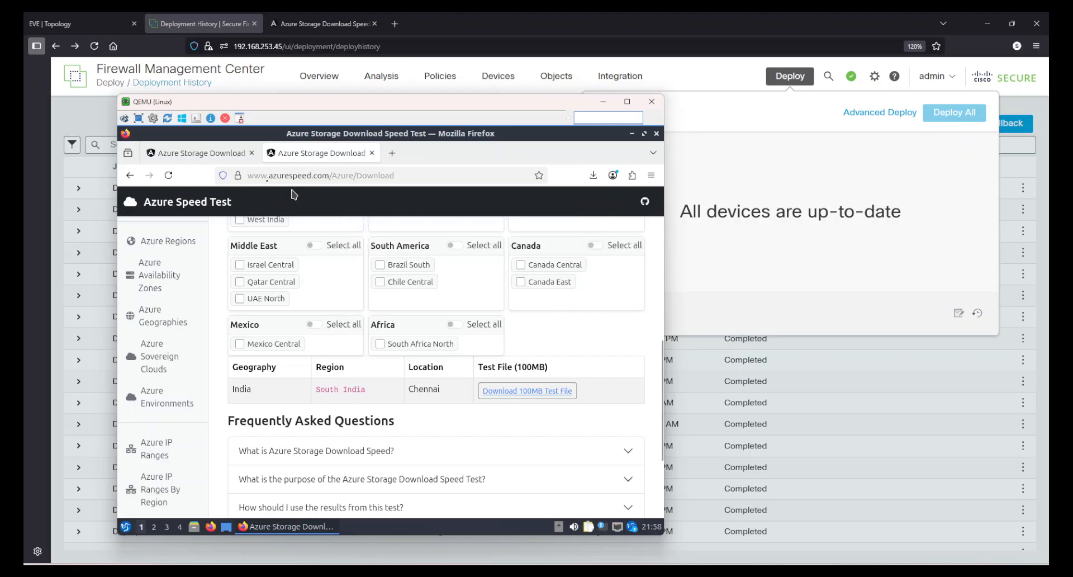
# Start the West India 100MB test file download to check its speed, and cancel the transfer
pyautogui.click(196, 162)
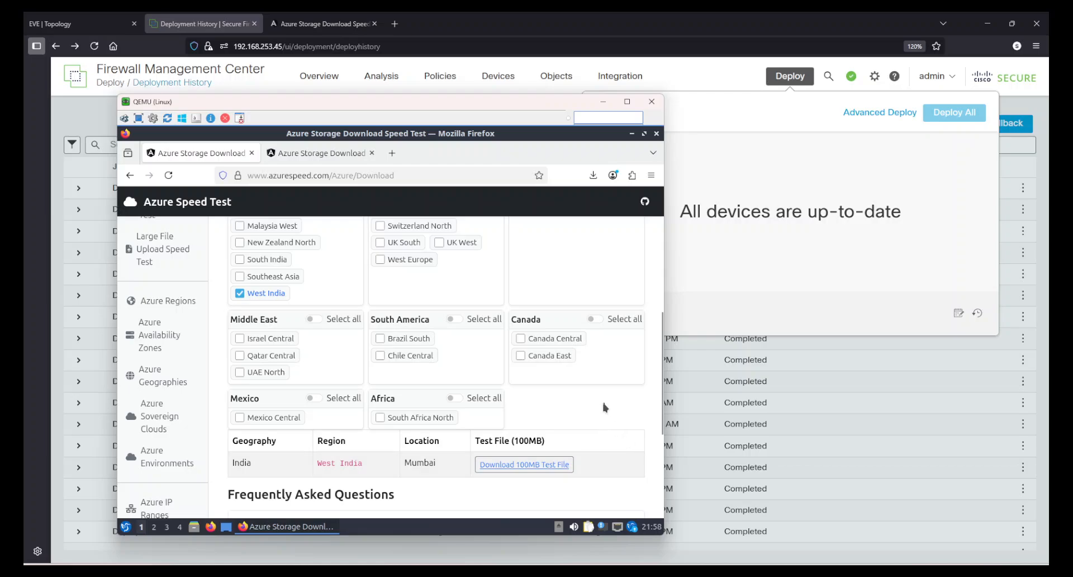
pyautogui.click(593, 175)
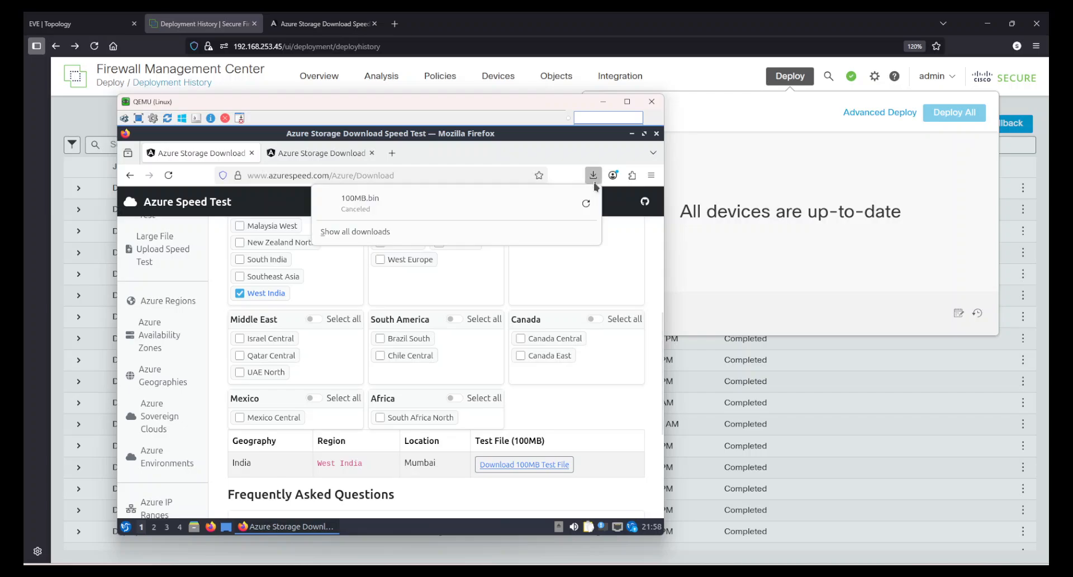
pyautogui.click(602, 422)
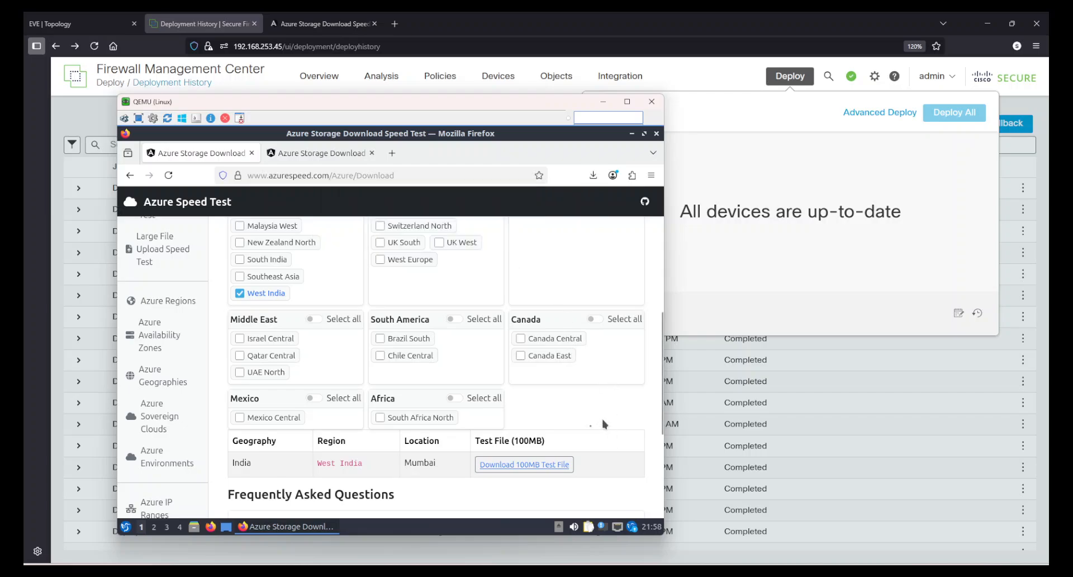
pyautogui.click(521, 465)
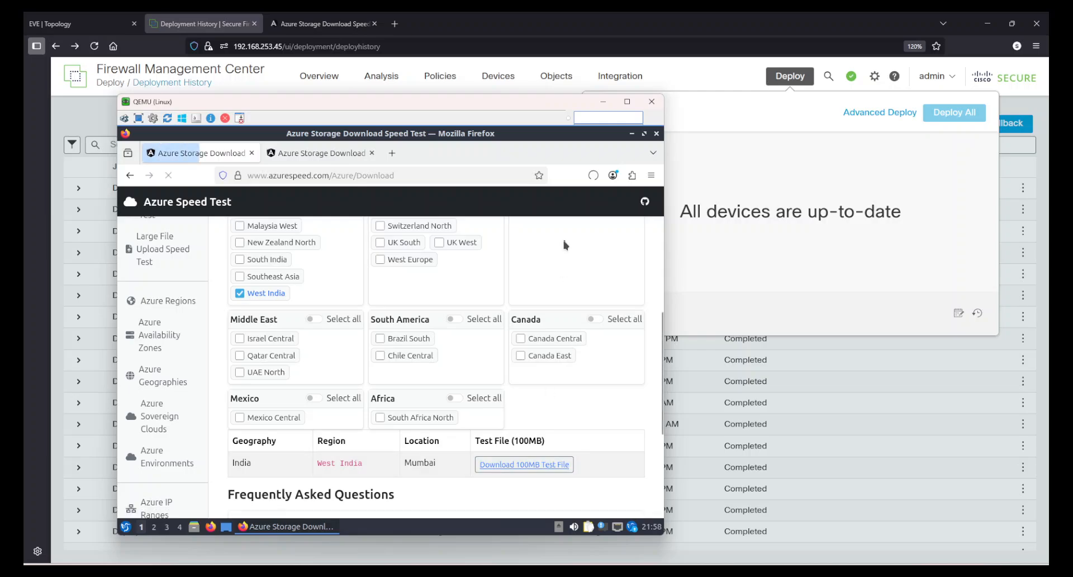
pyautogui.click(593, 175)
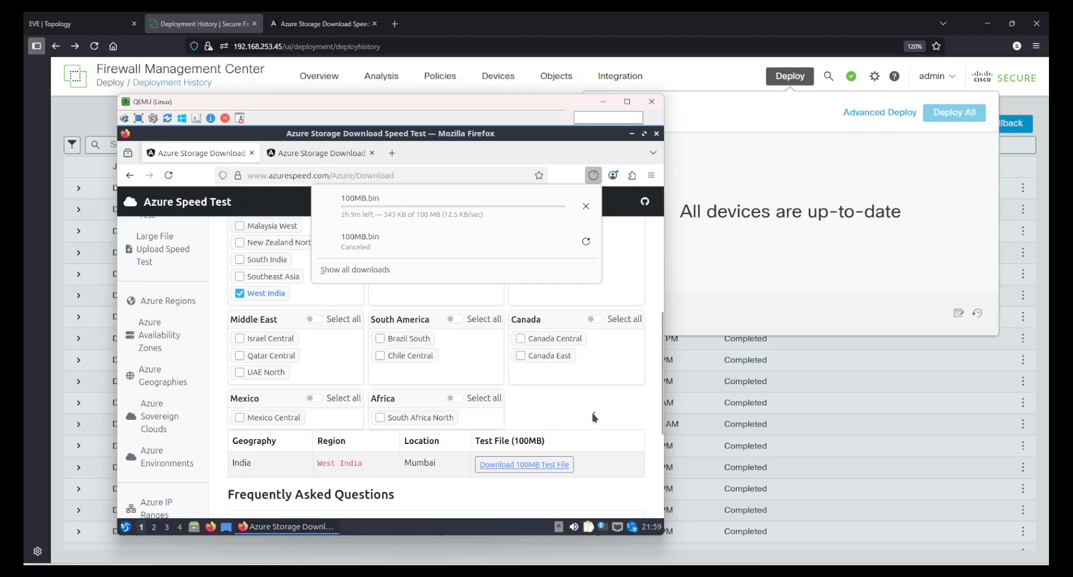
pyautogui.click(585, 206)
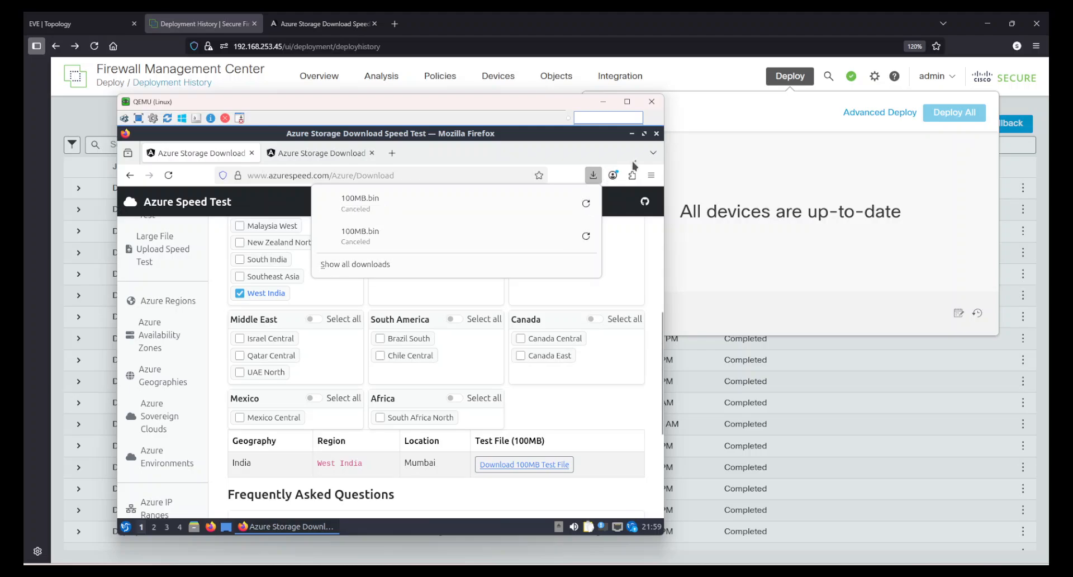
# Close the Linux host's Firefox browser, minimize the QEMU window, and dismiss the deployment pop-up in Firewall Management Center
pyautogui.click(656, 134)
pyautogui.click(656, 134)
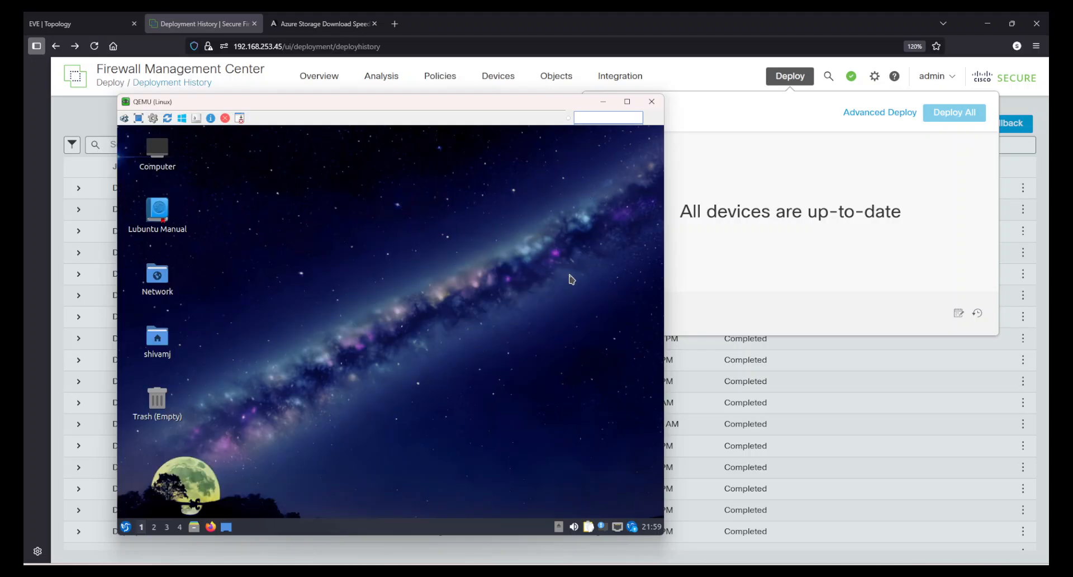
pyautogui.click(603, 101)
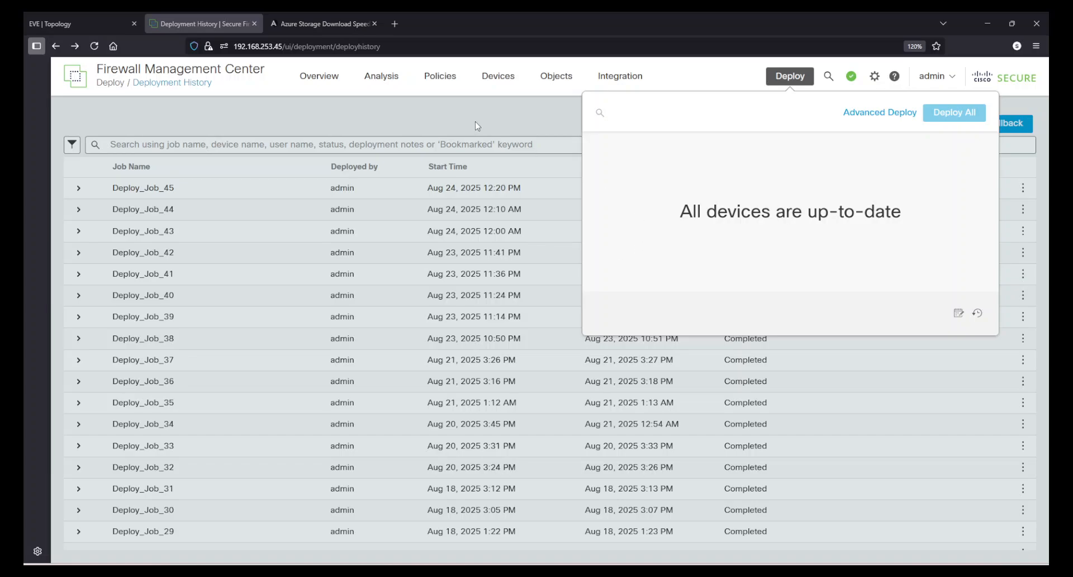
pyautogui.click(477, 126)
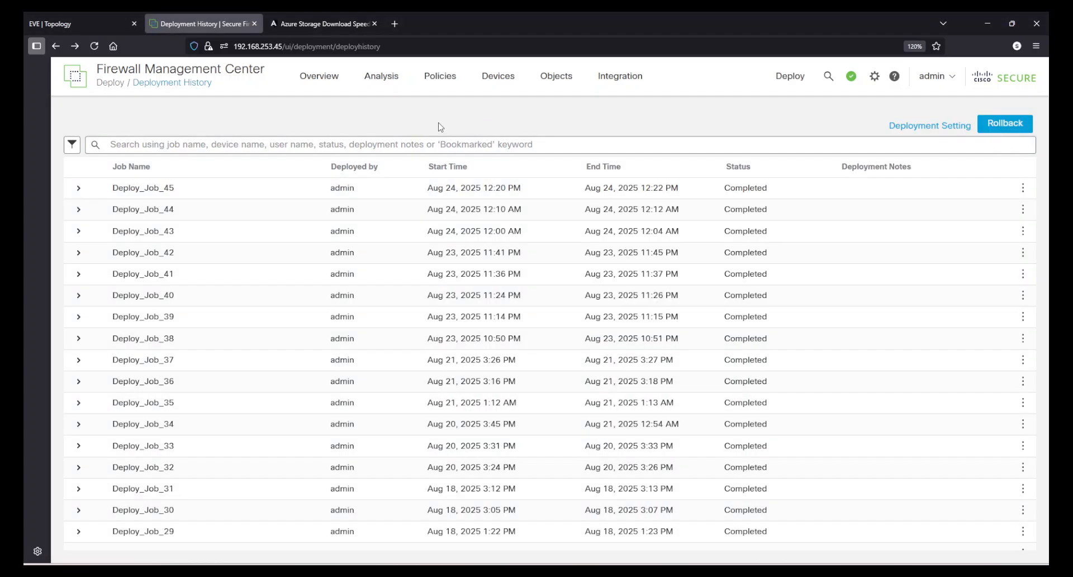